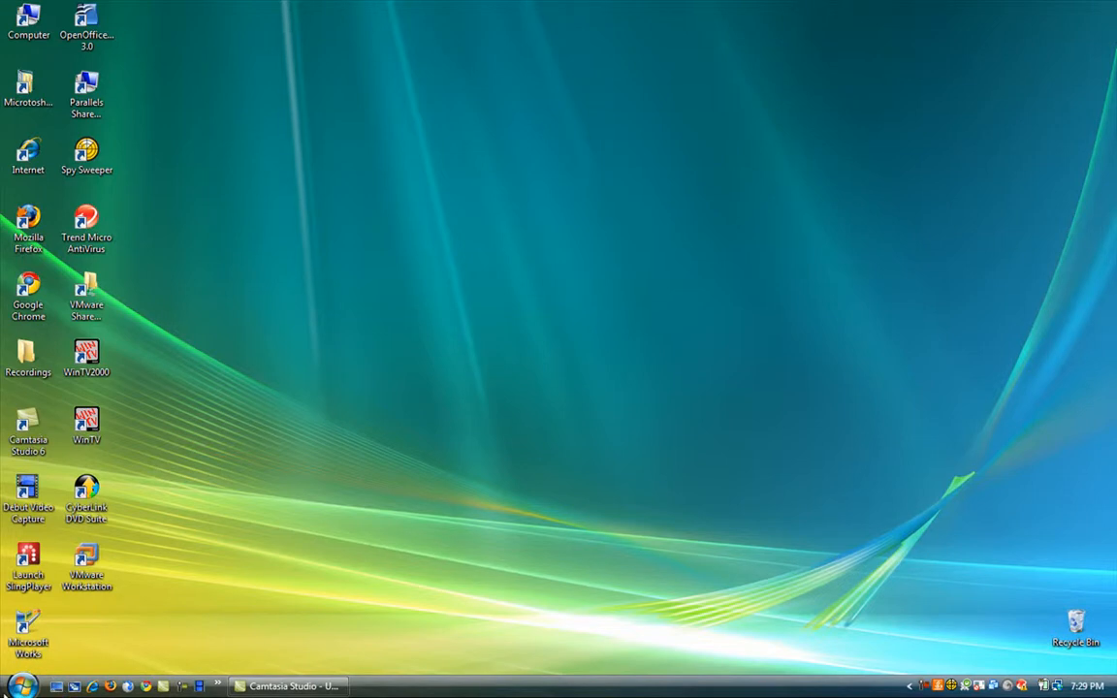
Start Microsoft Word with a blank document and look over its file commands and recent documents
left_click(21, 686)
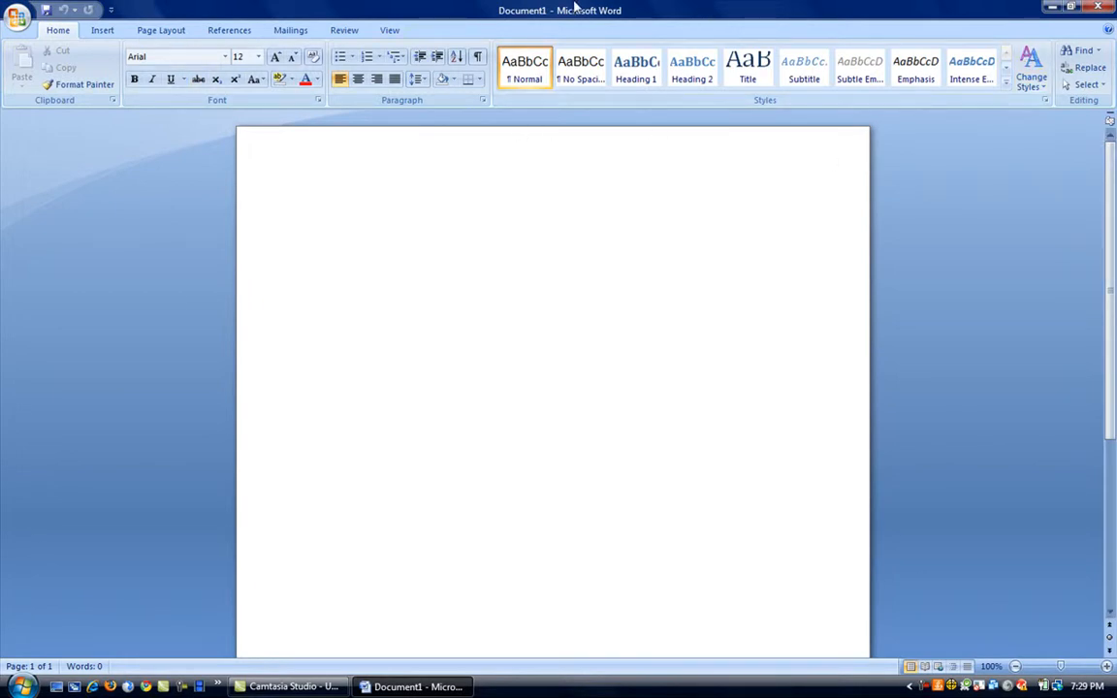
left_click(18, 21)
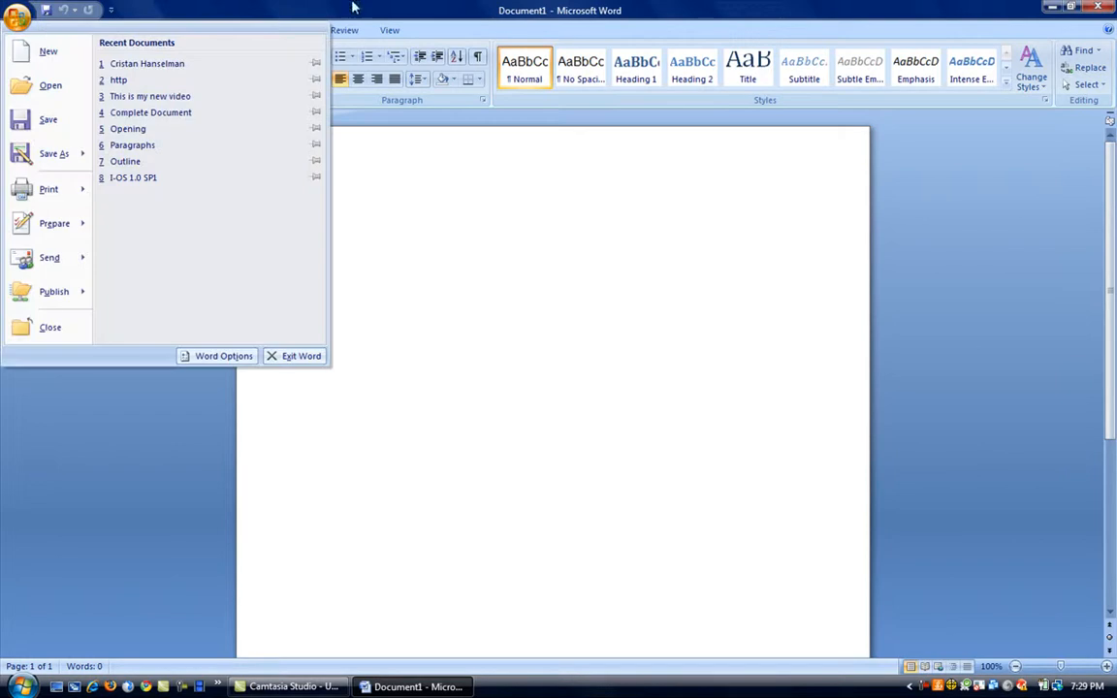
left_click(540, 8)
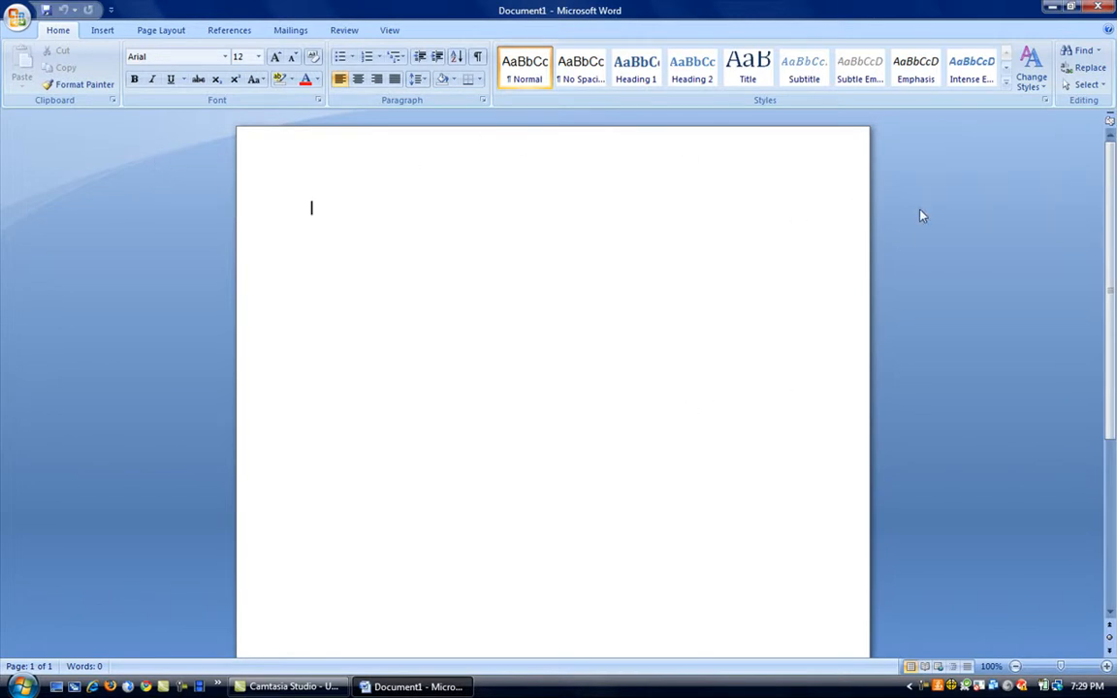
mouse_move(1110, 204)
left_mouse_down()
mouse_move(1105, 353)
mouse_move(1104, 206)
left_mouse_up()
left_click_drag(1110, 213, 1108, 143)
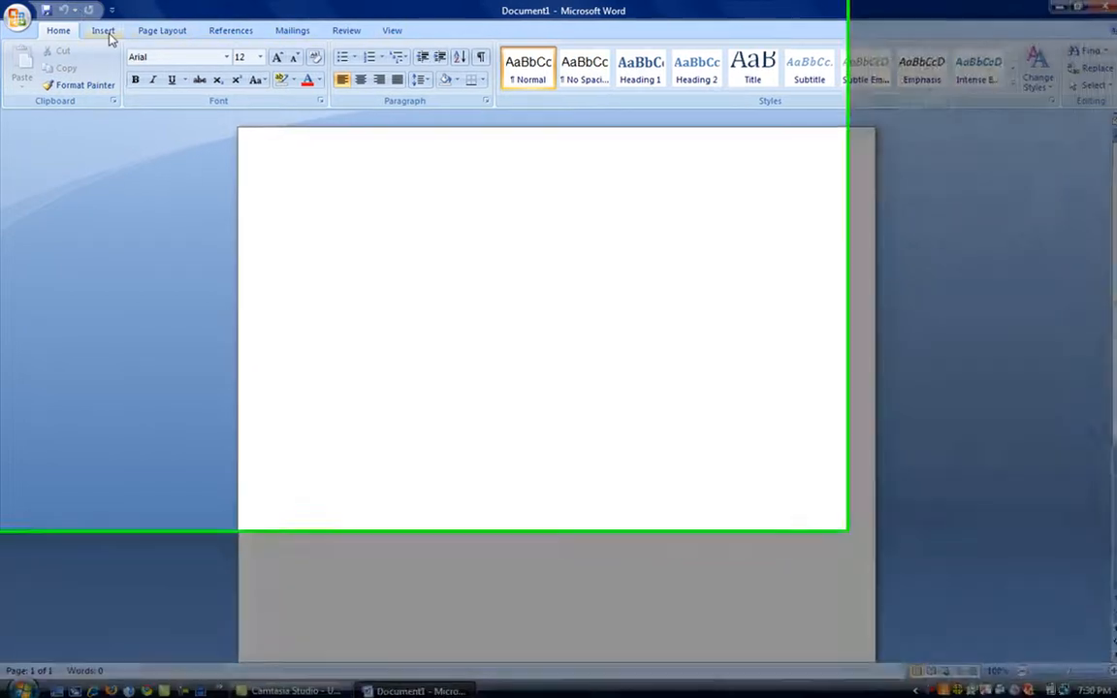
Look through the insert, page layout, references, mailings, review and view commands, and return to the basic formatting commands
left_click(109, 37)
left_click(159, 34)
left_click(253, 35)
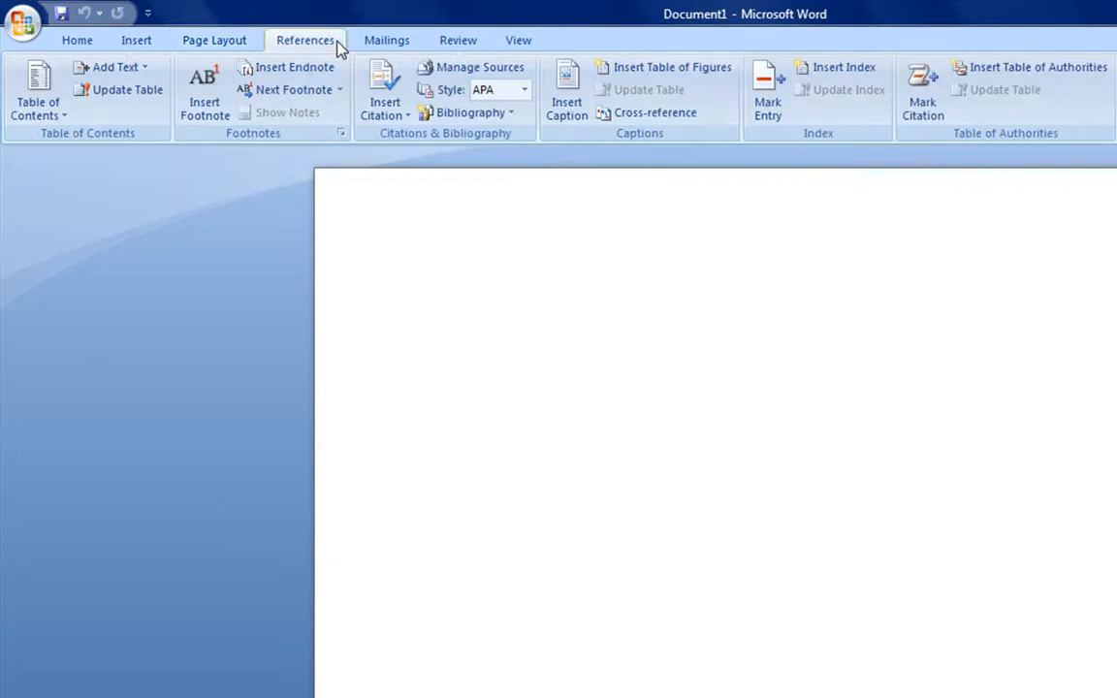
left_click(389, 42)
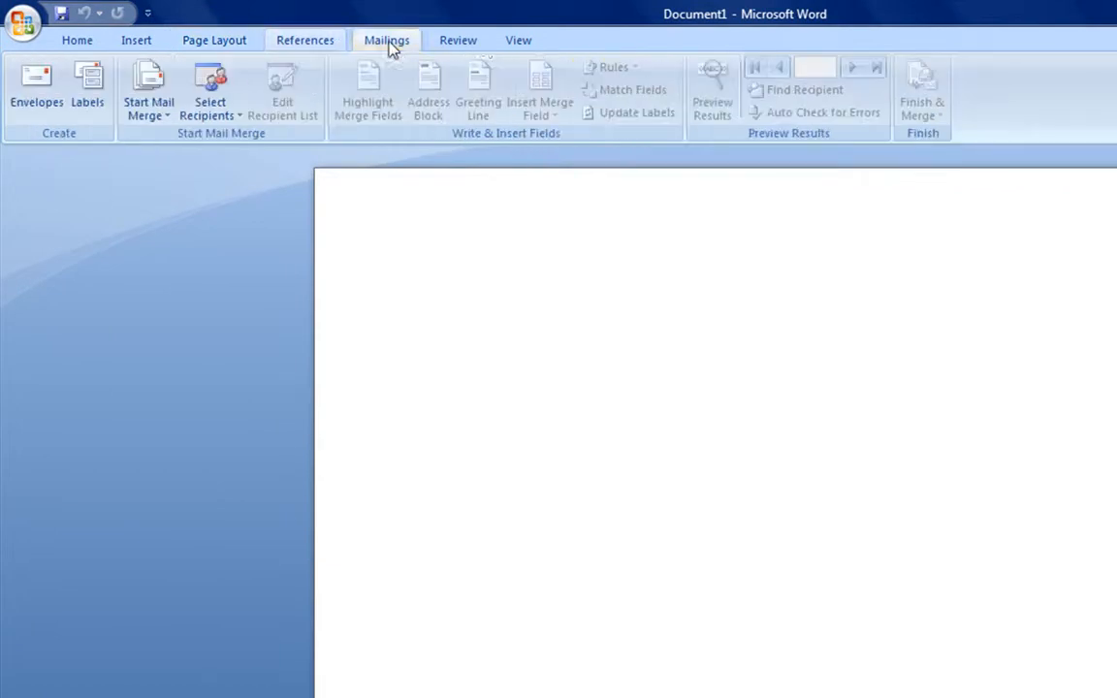
left_click(482, 44)
left_click(529, 43)
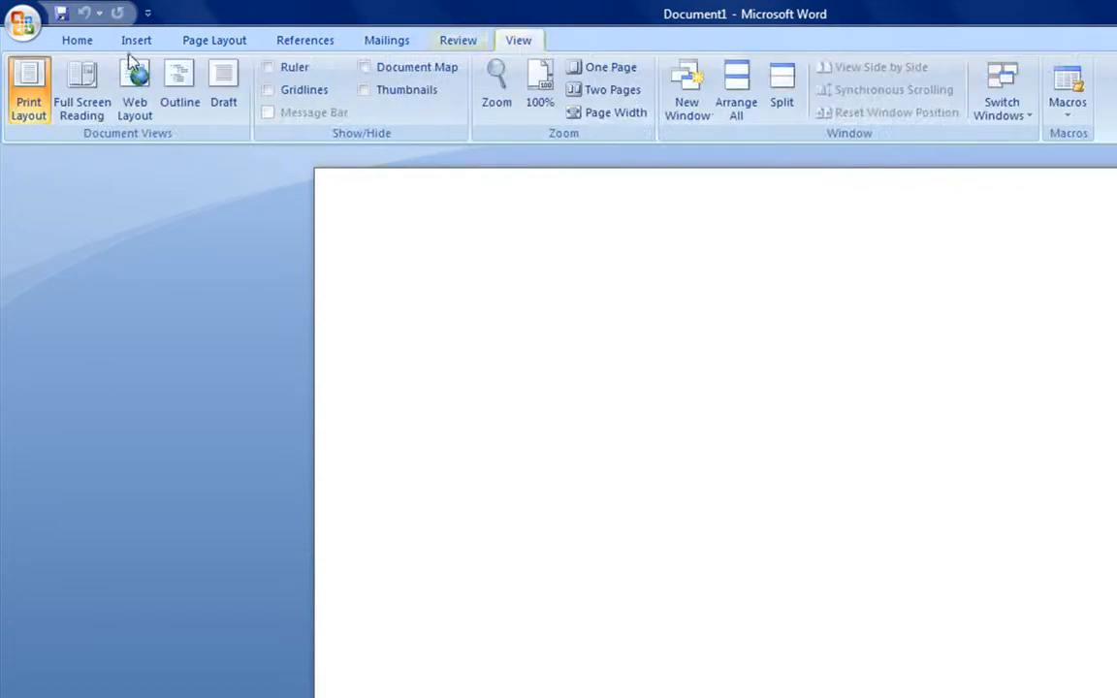
left_click(79, 43)
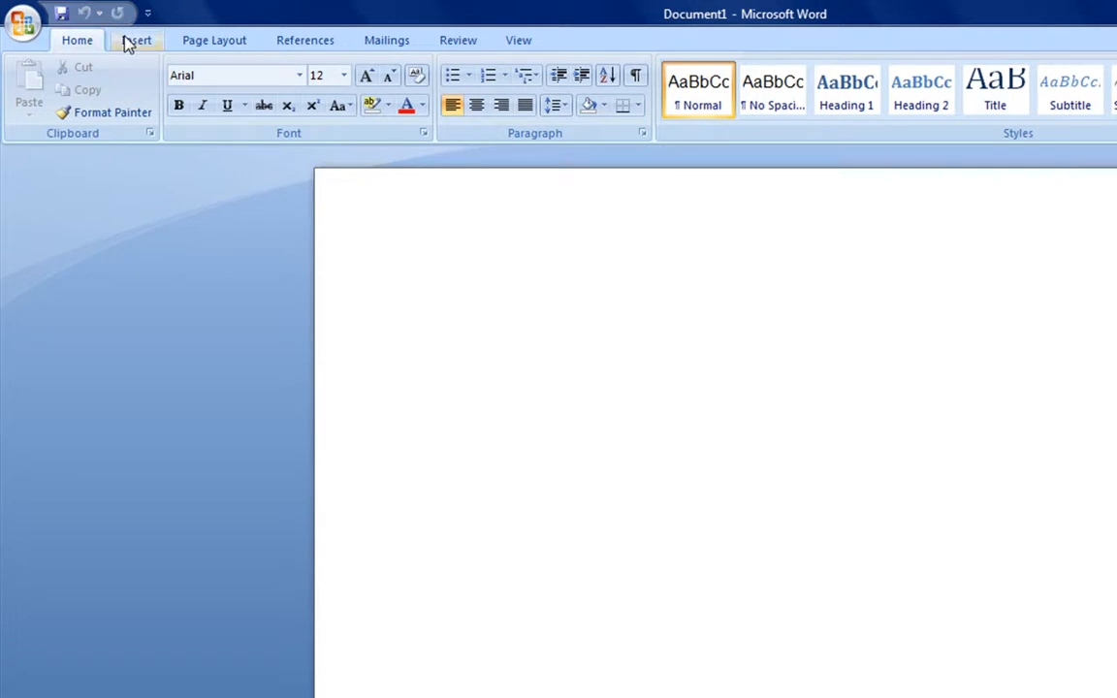
Display the keyboard access hints for the ribbon commands and dismiss them
key("ctrl+a")
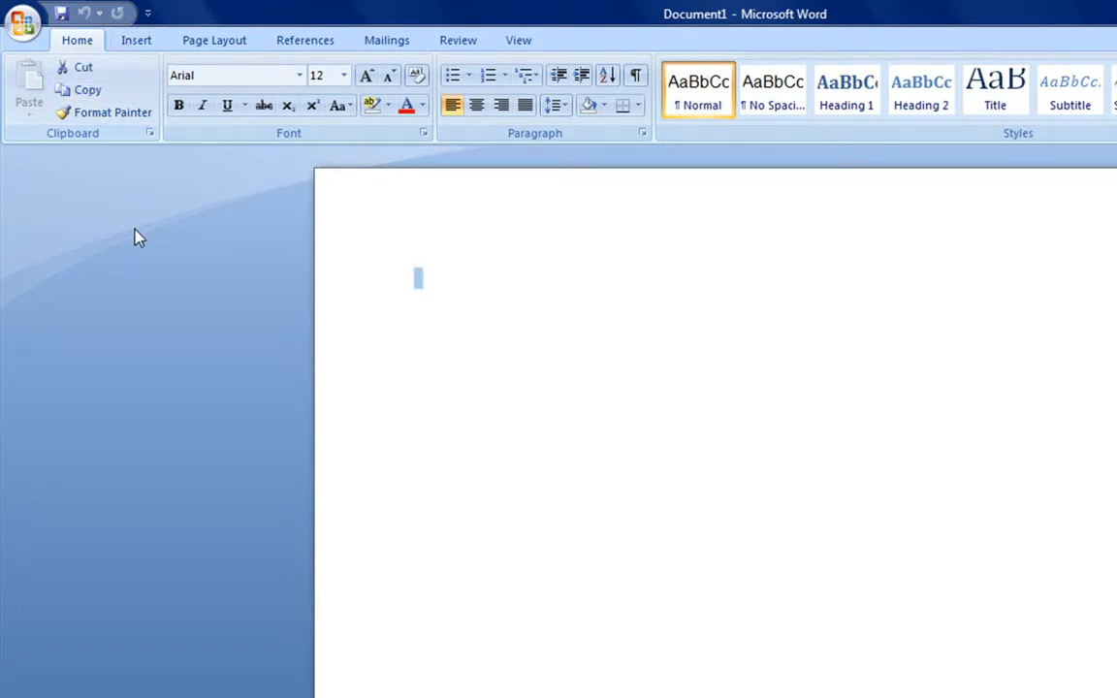
left_click(429, 259)
key("alt")
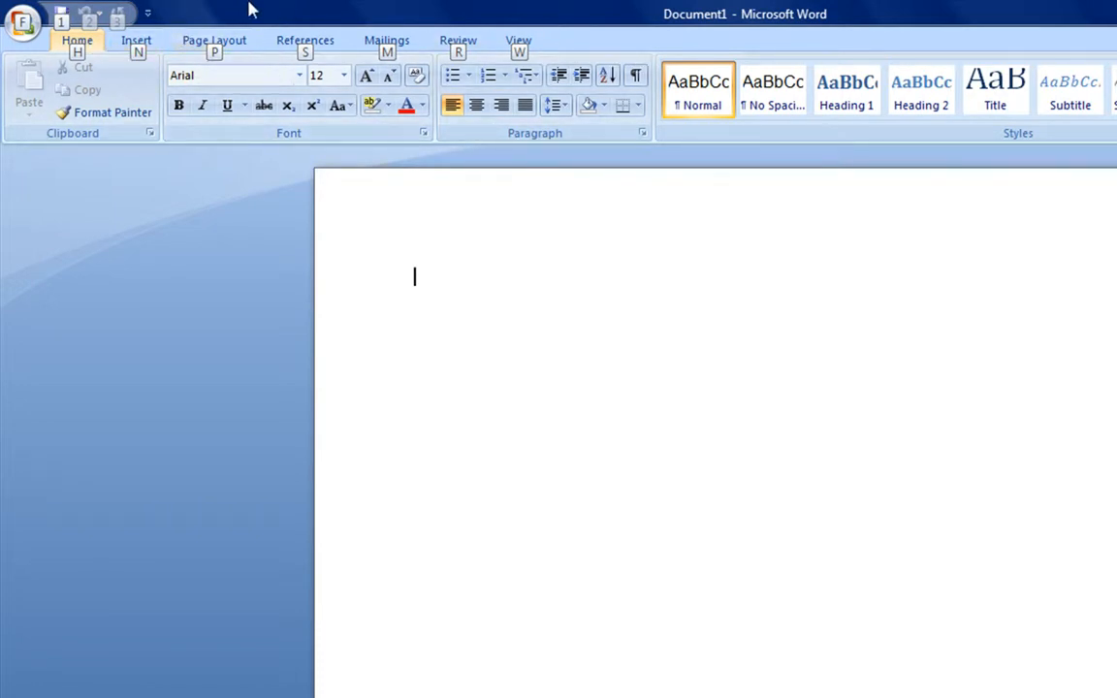
key("Escape")
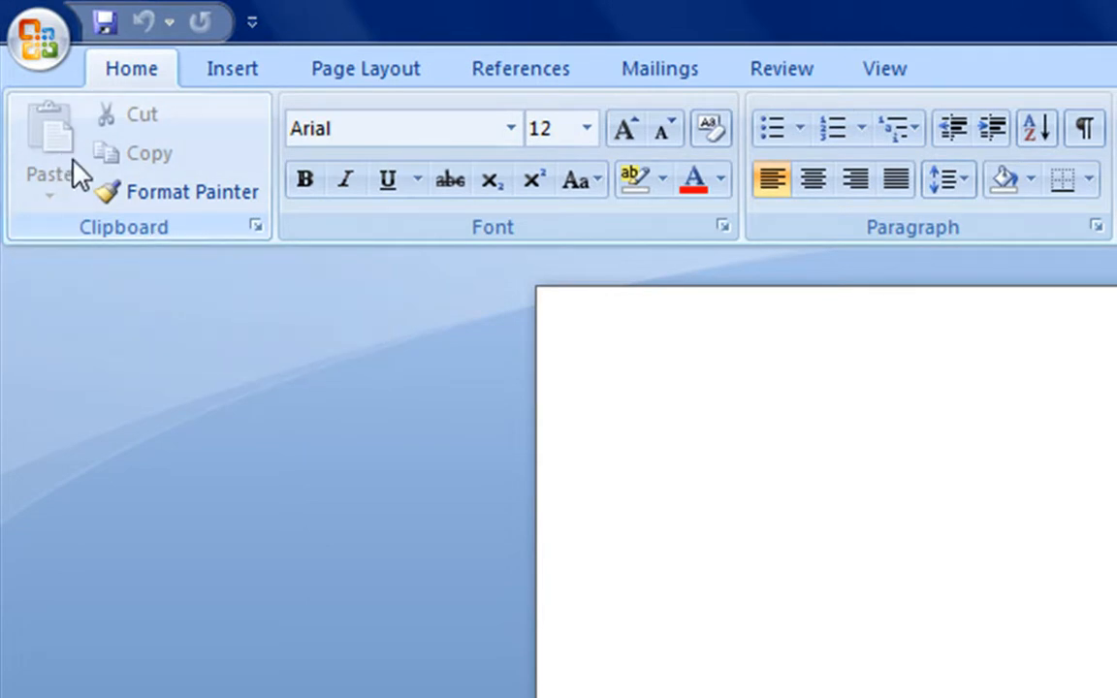
left_click(112, 190)
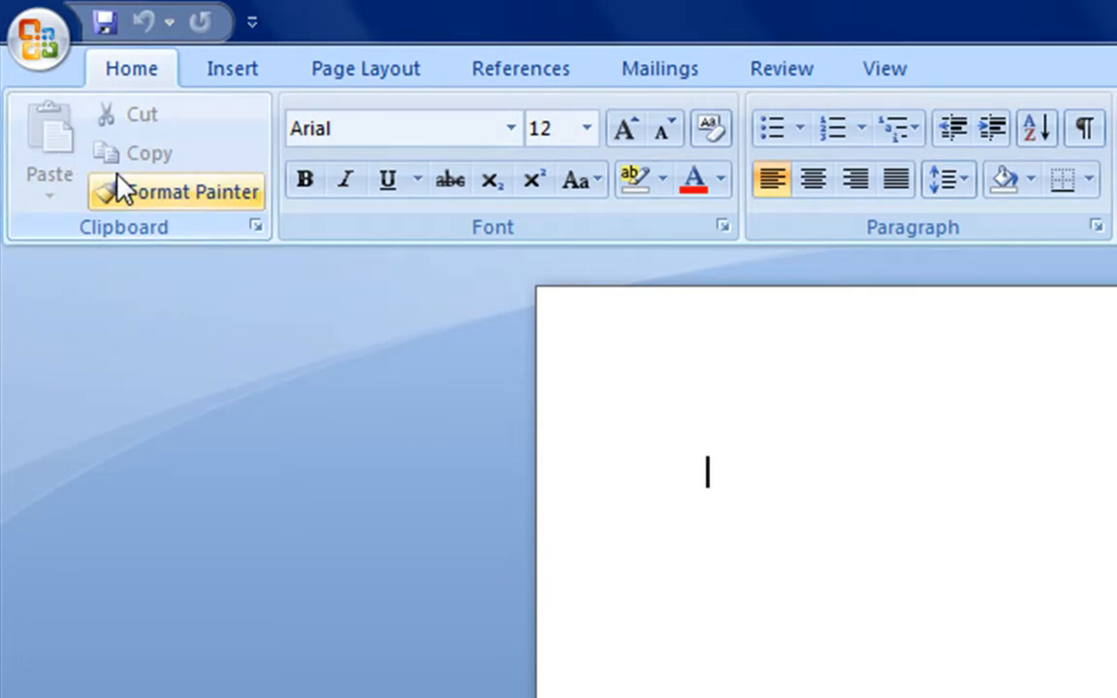
left_click(208, 202)
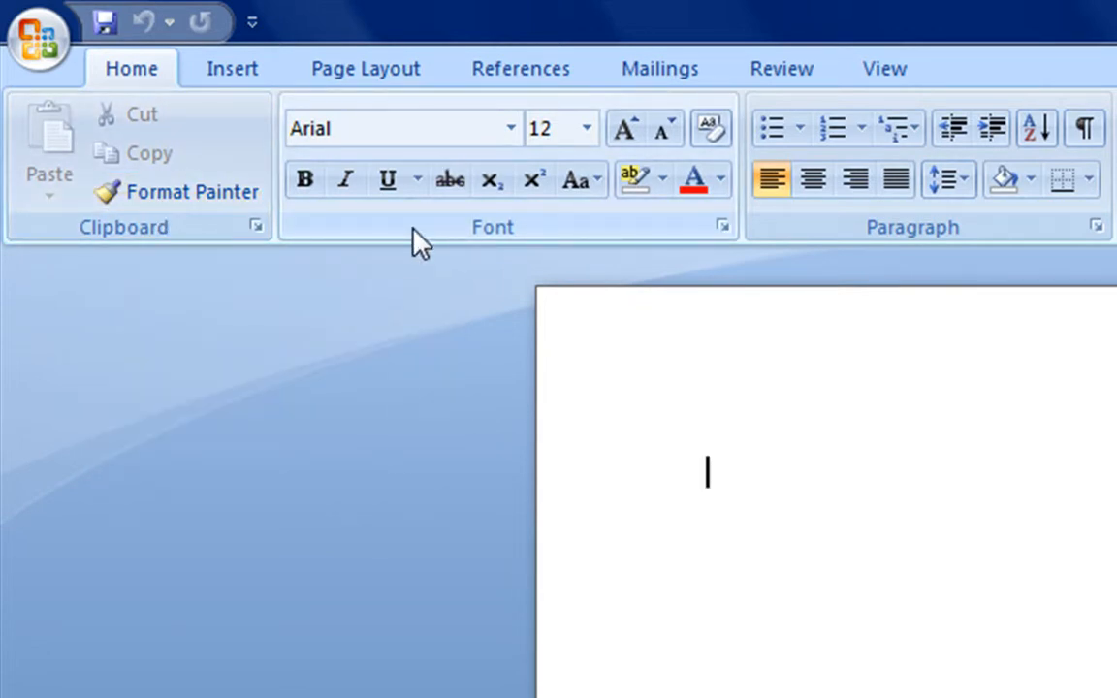
Look through the available fonts and font sizes without choosing a different one
left_click(511, 131)
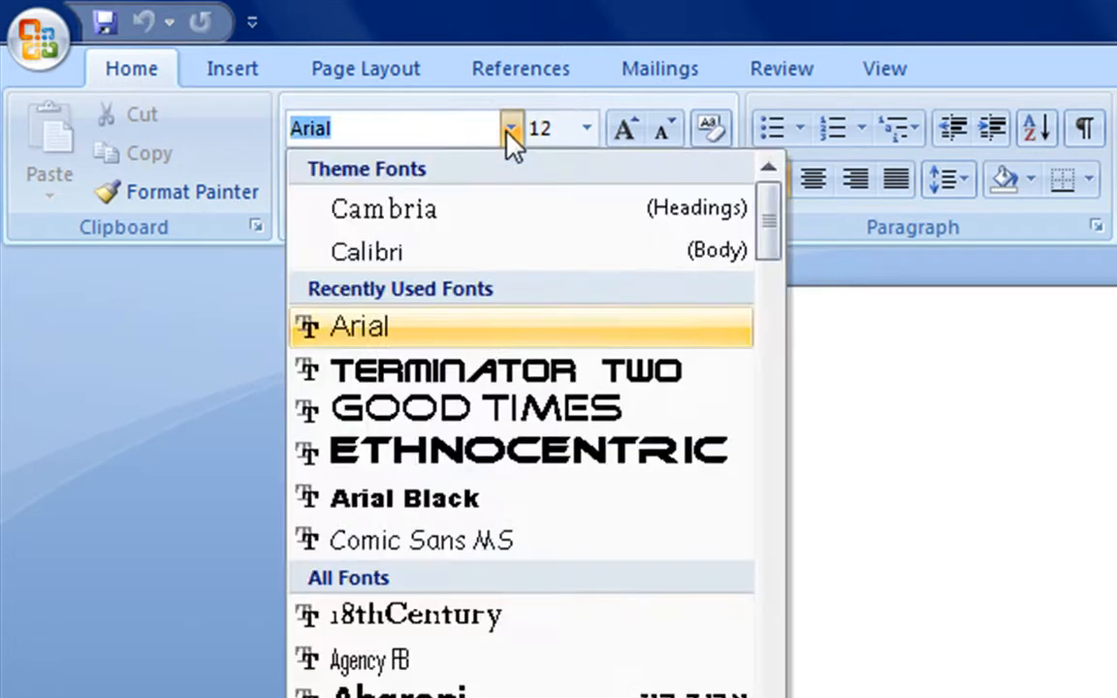
left_click_drag(773, 232, 791, 697)
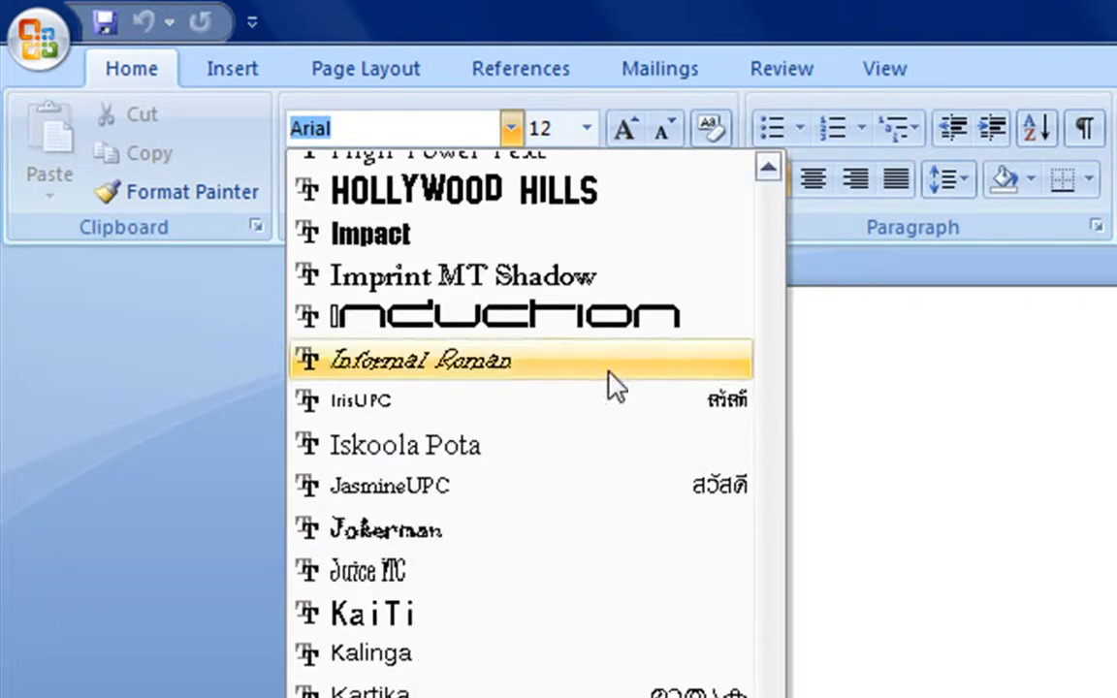
scroll(999, 645, "down", 6)
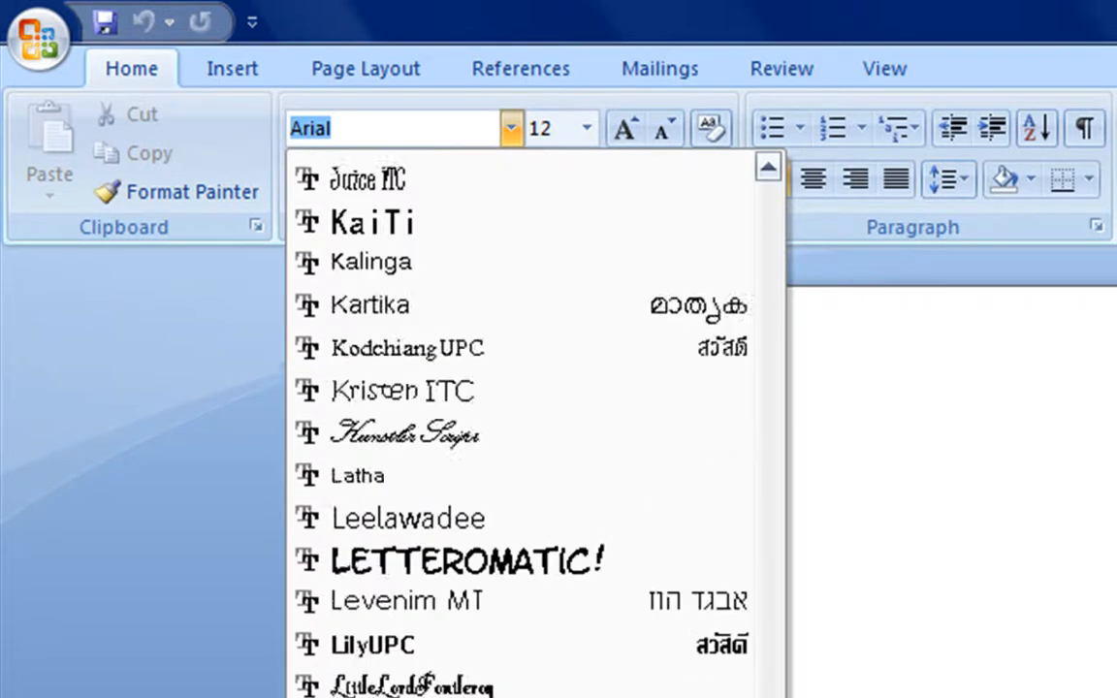
left_click(1013, 593)
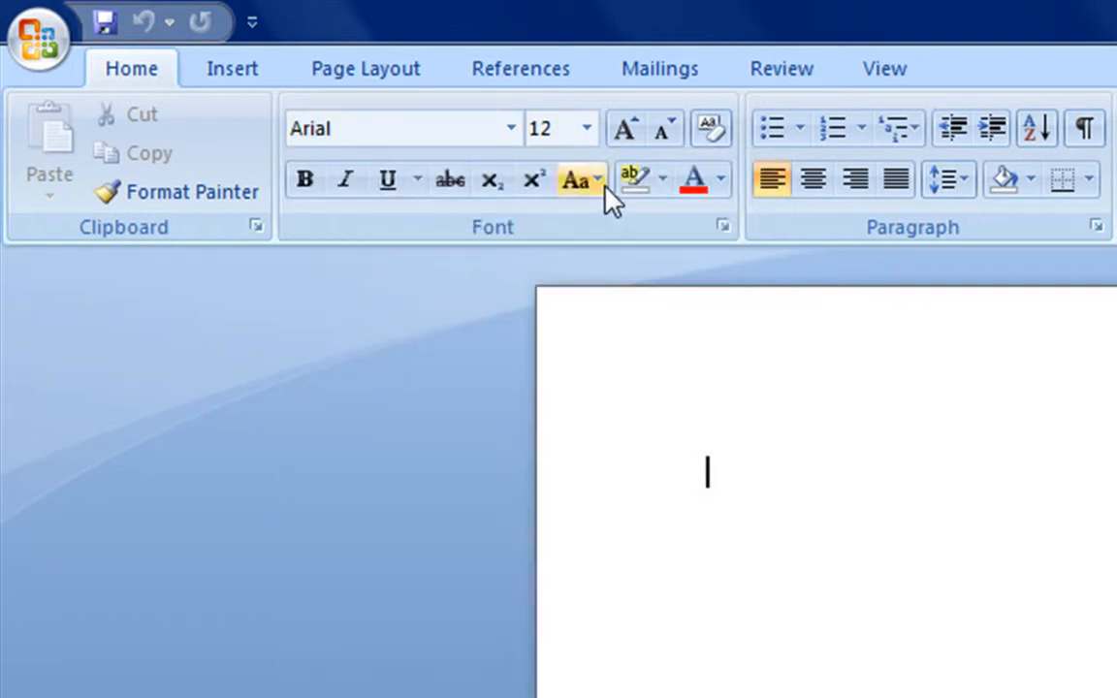
left_click(586, 130)
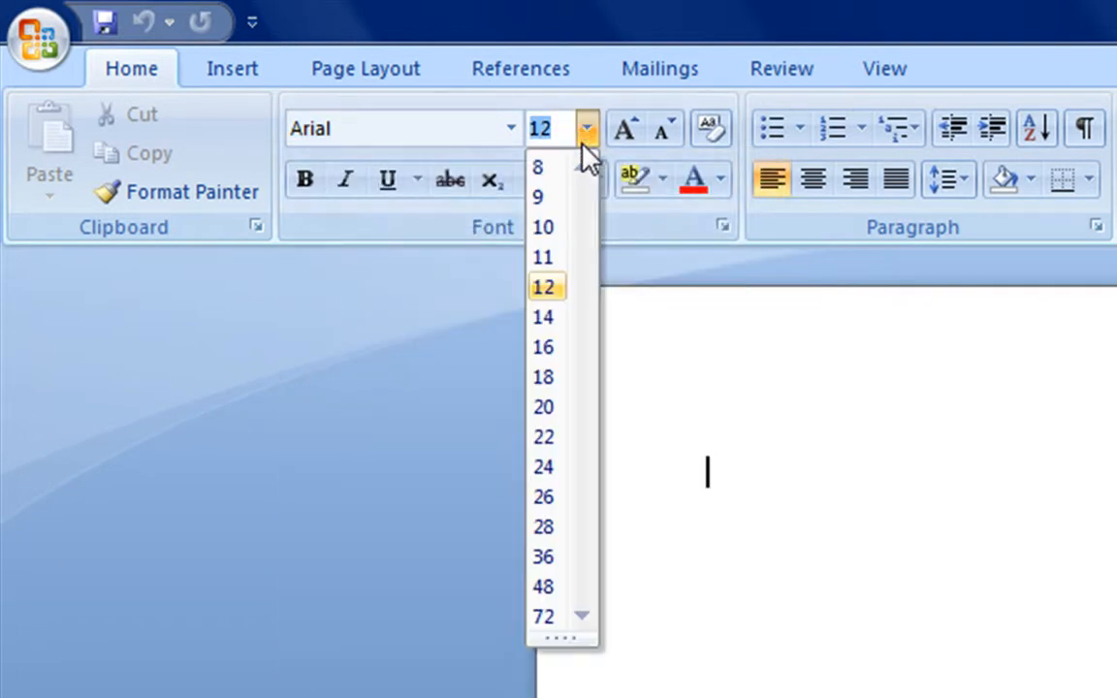
left_click(497, 35)
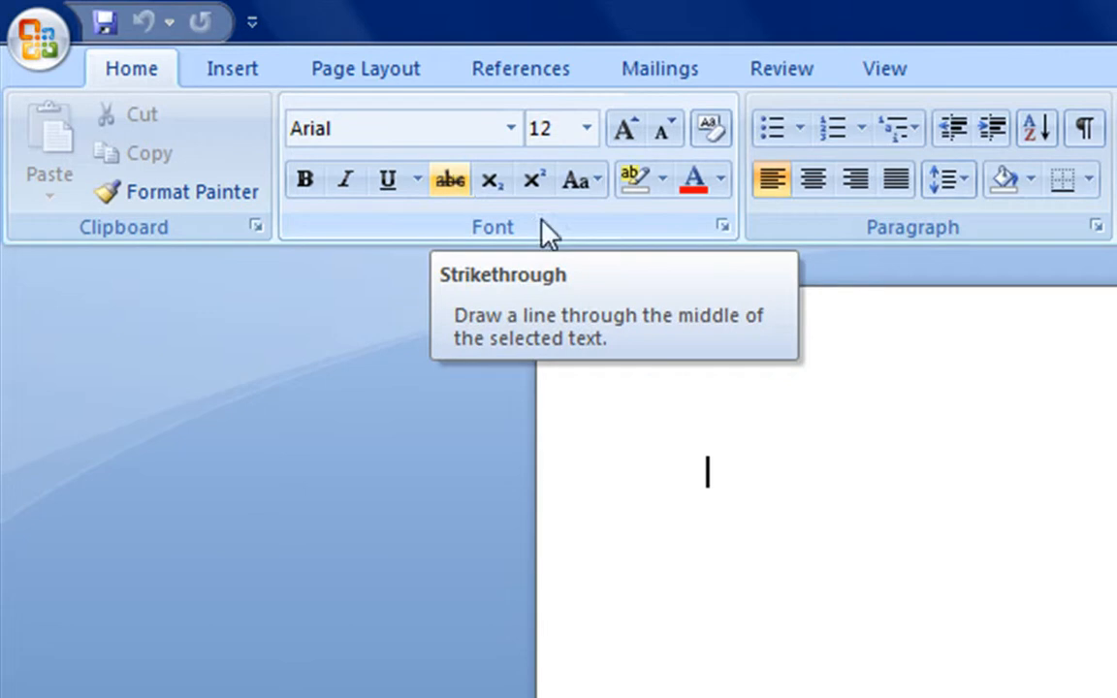
Enter the sample text "soduhfuihfisw" on the page and apply strikethrough to it
type("soduhfuihfisw")
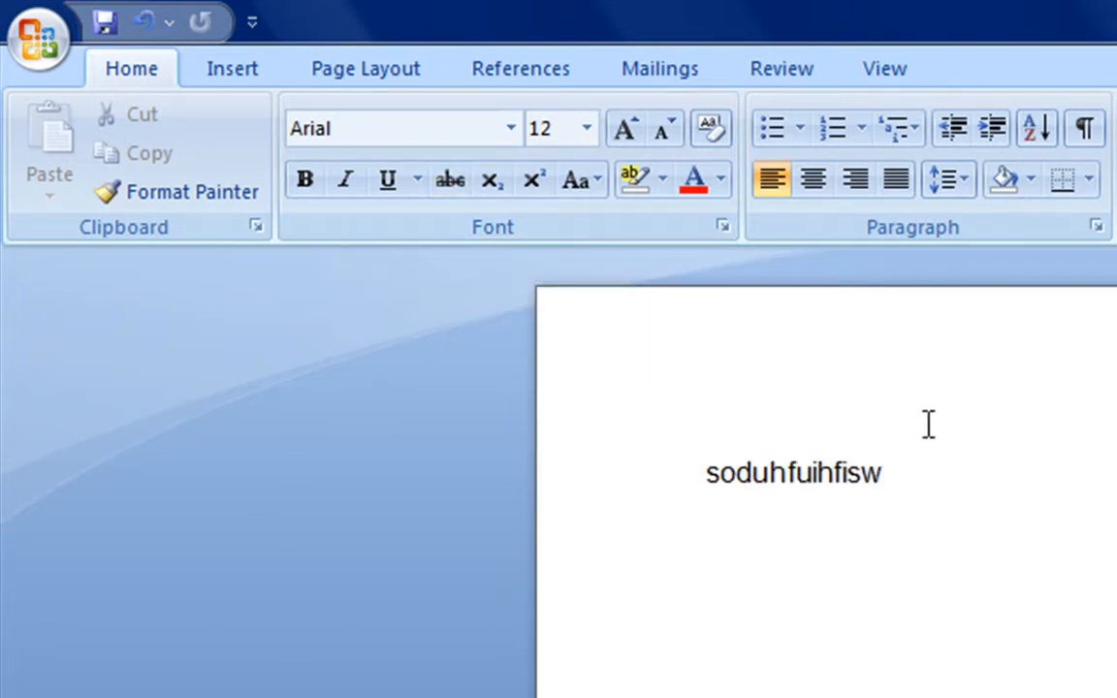
left_click_drag(898, 474, 549, 501)
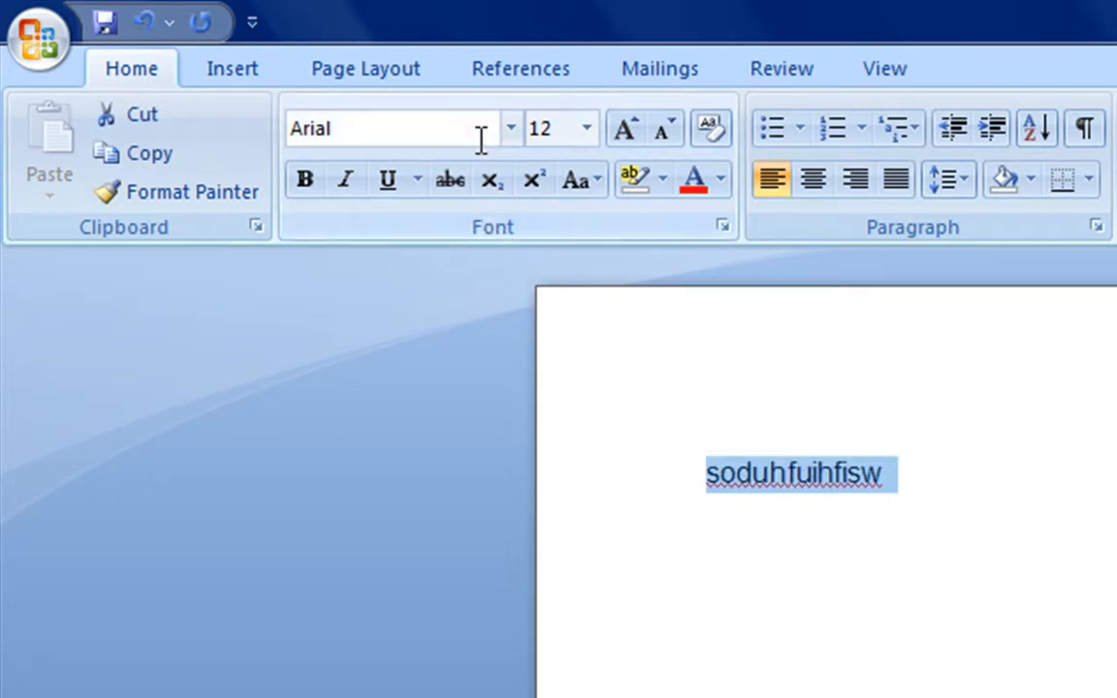
left_click(451, 182)
left_click(1108, 588)
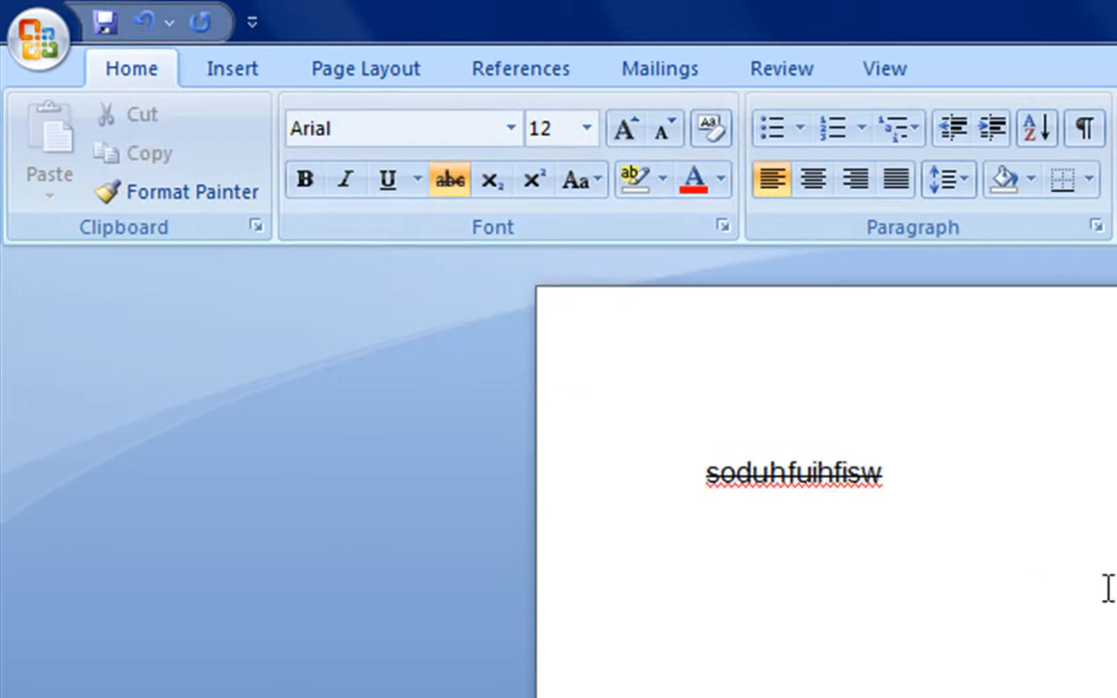
Delete the struck-through sample text and turn off strikethrough
left_click_drag(898, 475, 330, 419)
key("Delete")
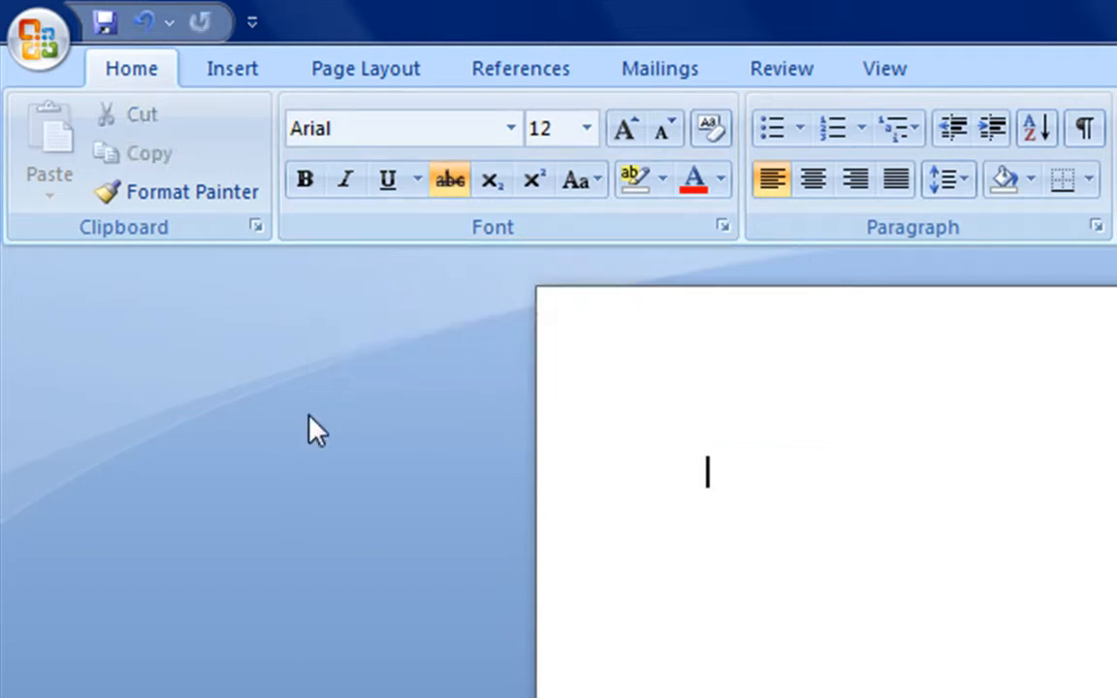
left_click(447, 186)
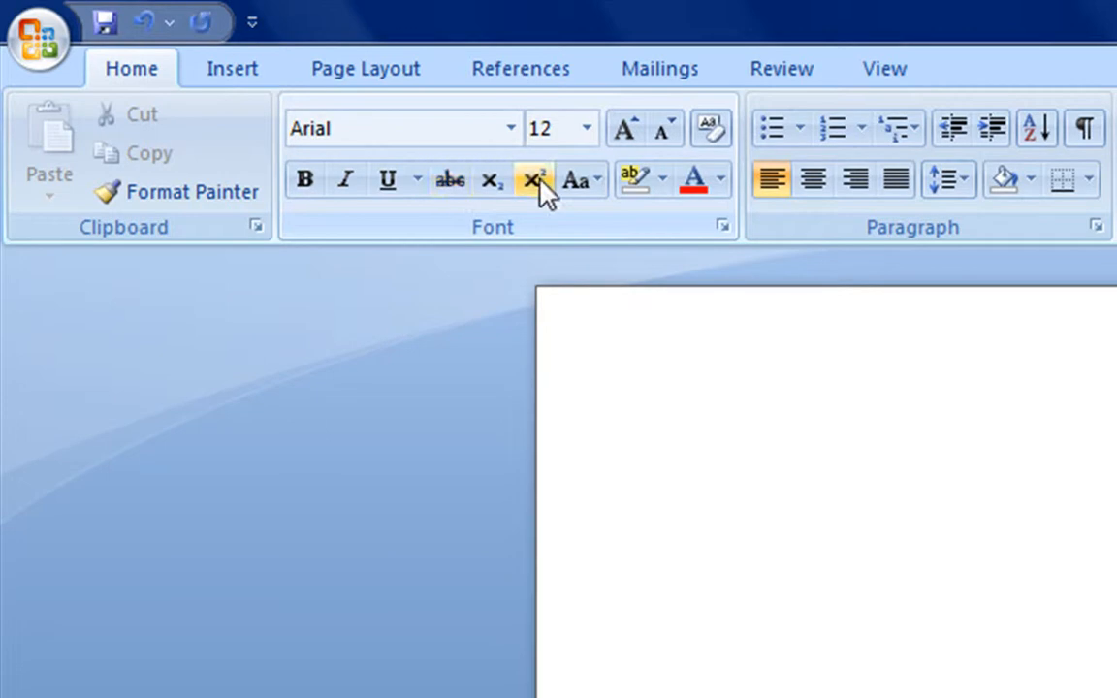
Enter the sample text "sdidhfyiwrgy" in normal type, followed by "sdhgy" as subscript
left_click(495, 189)
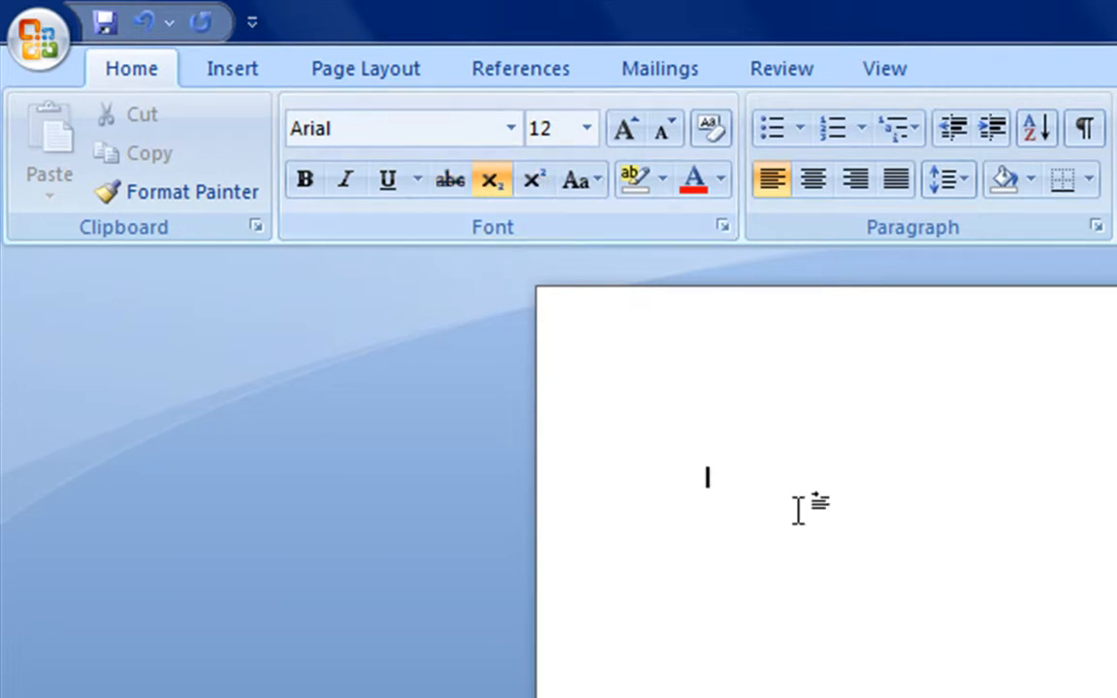
left_click(496, 181)
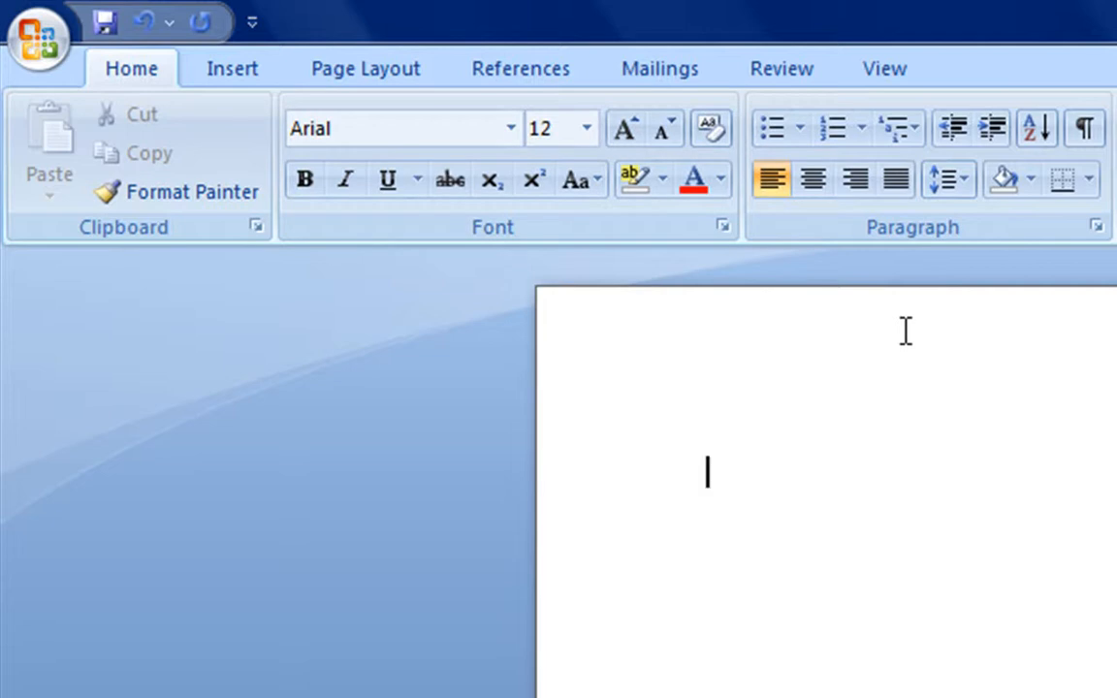
type("sdidhfyiwrgy")
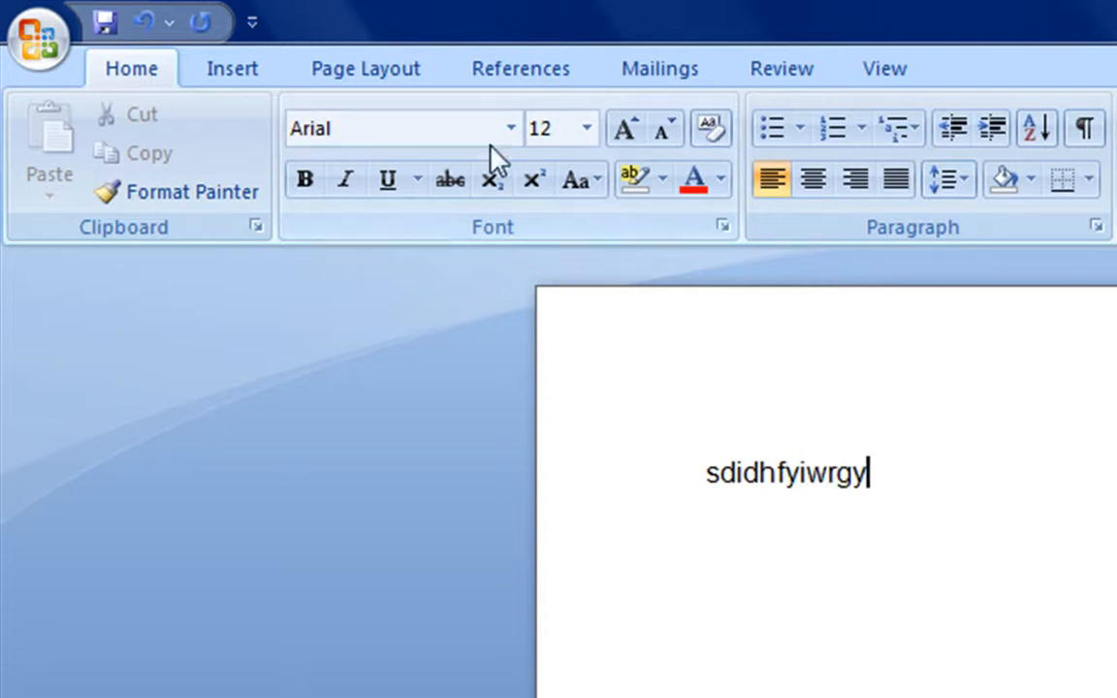
left_click(497, 181)
type("sdhgyg")
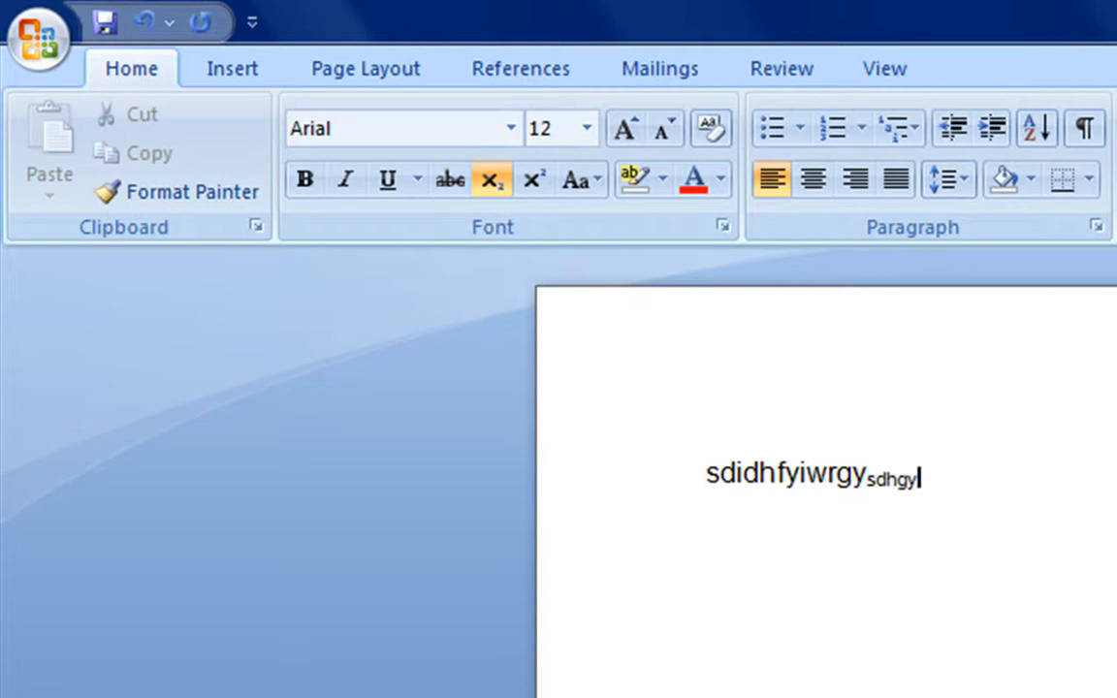
Delete all of the normal and subscript sample text from the page
key("BackSpace")
key("BackSpace")
key("BackSpace")
key("BackSpace")
key("BackSpace")
key("BackSpace")
key("BackSpace")
key("BackSpace")
key("BackSpace")
key("BackSpace")
key("BackSpace")
key("BackSpace")
key("BackSpace")
key("BackSpace")
key("BackSpace")
key("BackSpace")
key("BackSpace")
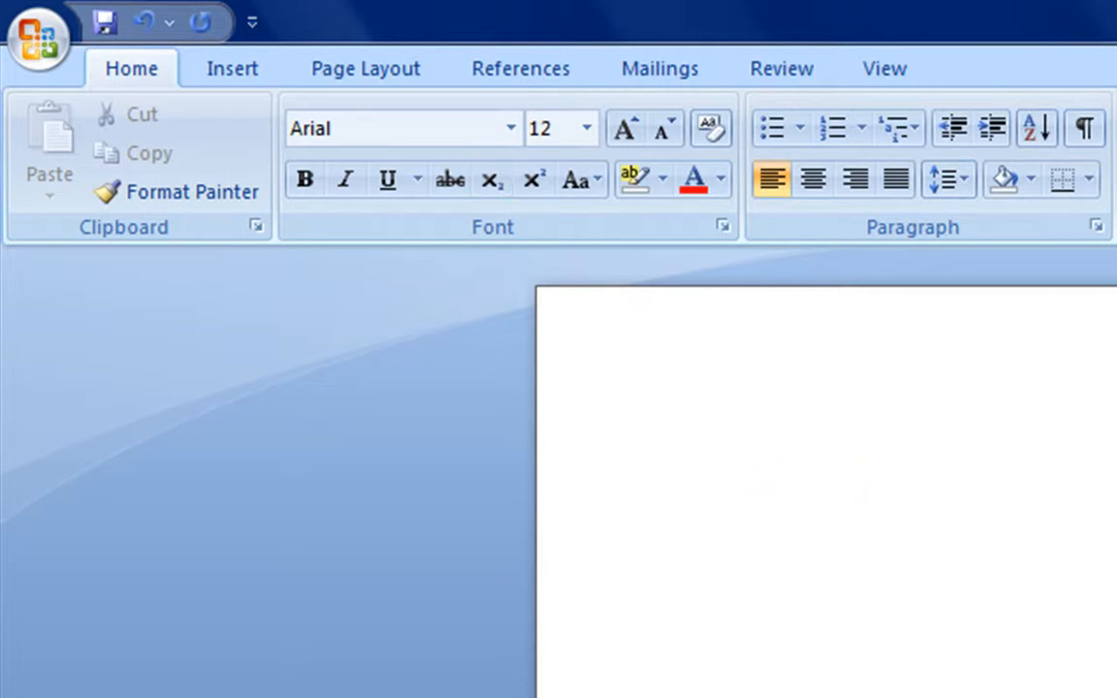
Look over the letter-case options for changing text capitalization
left_click(602, 182)
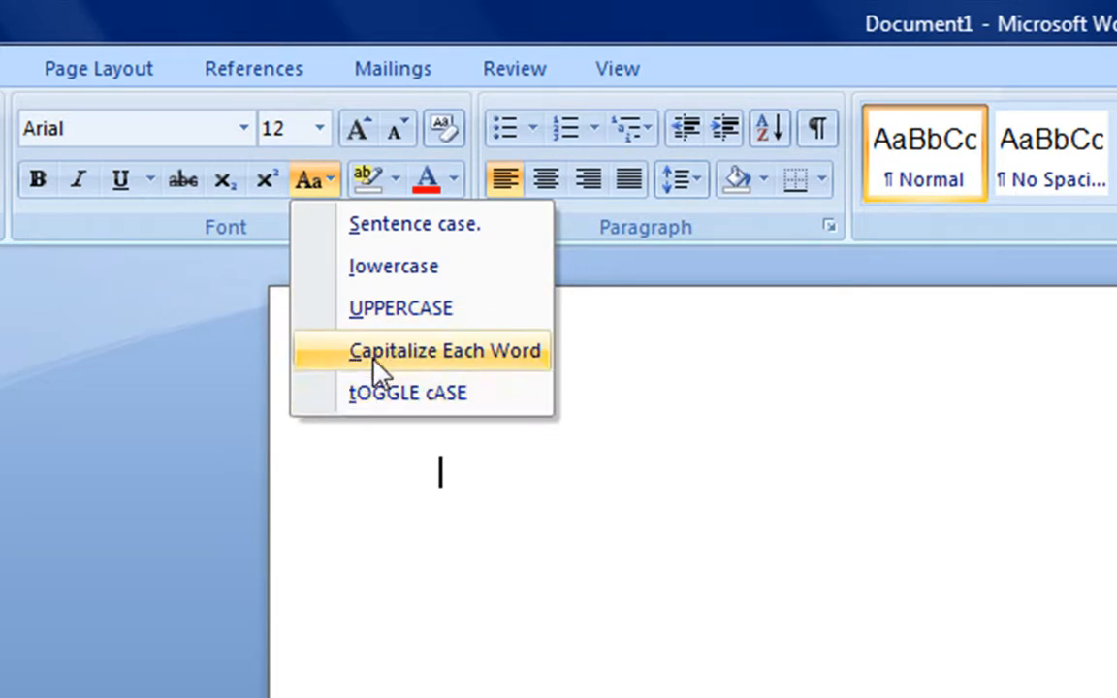
left_click(485, 394)
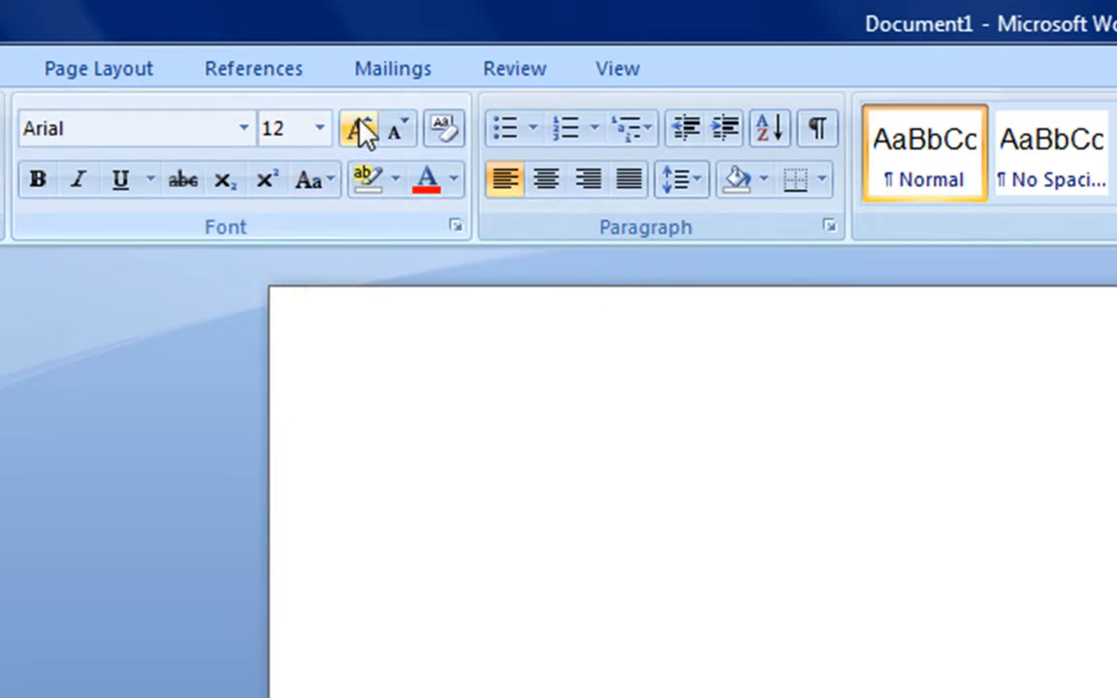
Enter the sample text "sduhfyusrgutfg", select it and enlarge its font size by several increments
type("sduhfyusrgutfg")
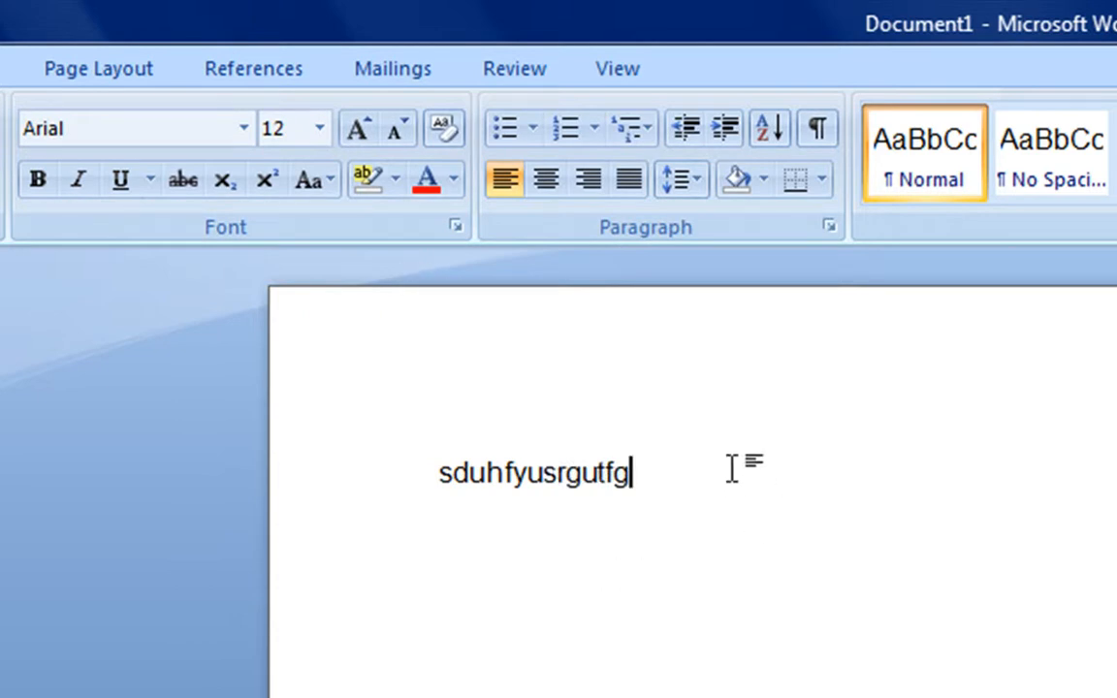
left_click_drag(730, 467, 55, 466)
left_click(355, 130)
left_click(355, 130)
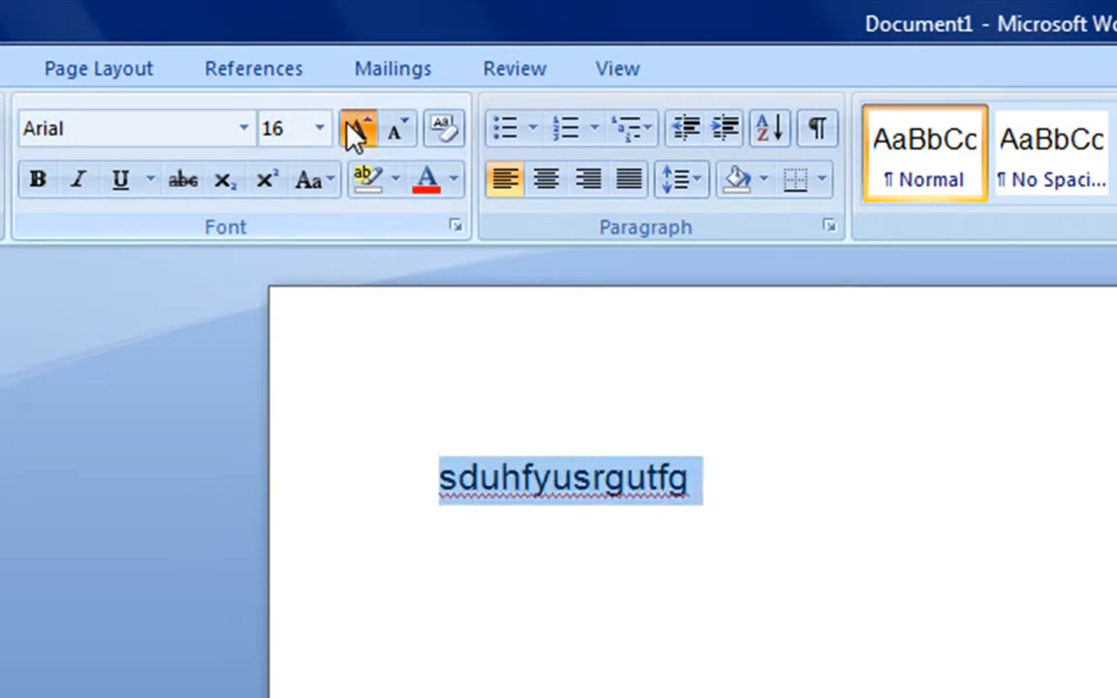
left_click(356, 130)
left_click(356, 130)
left_click(356, 129)
Shrink and regrow the selected sample text's font in increments, finishing at size 18
left_click(398, 130)
left_click(397, 130)
left_click(398, 130)
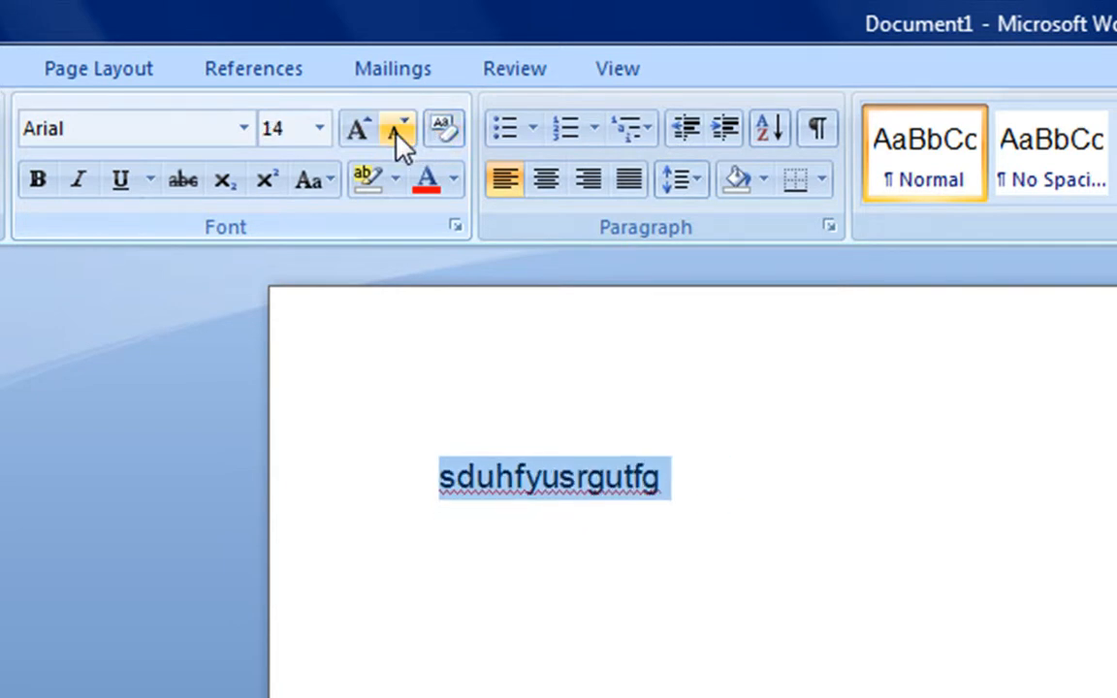
left_click(398, 130)
left_click(357, 130)
left_click(357, 130)
left_click(357, 130)
left_click(357, 130)
left_click(357, 130)
left_click(396, 130)
left_click(395, 130)
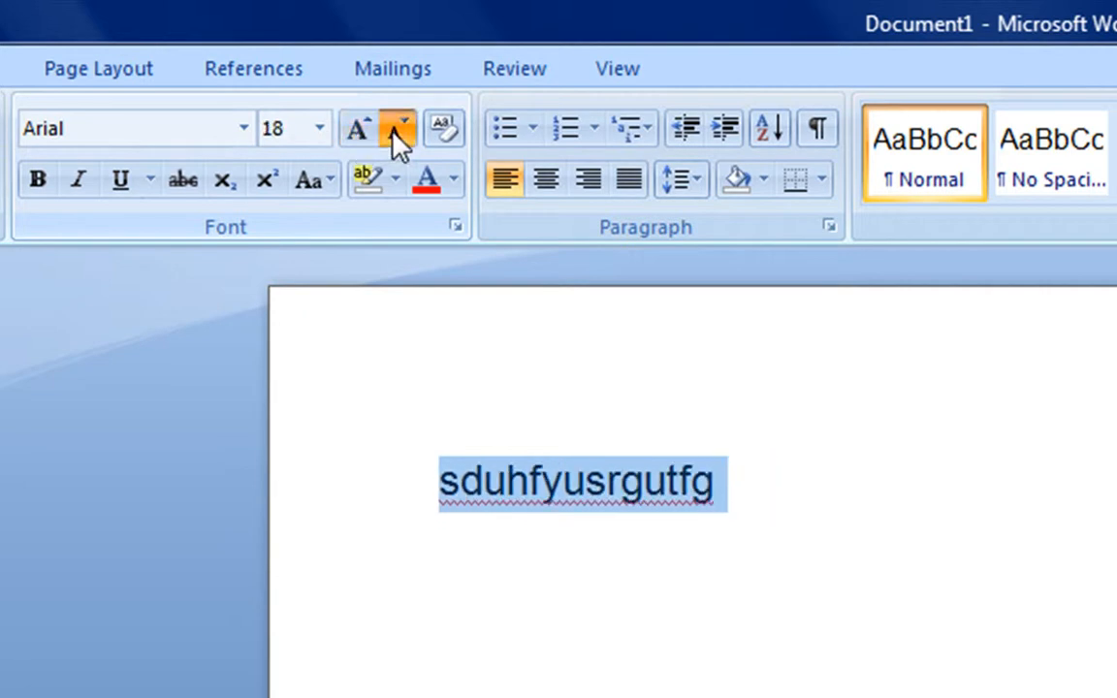
Shrink the selected sample text to size 12 and delete it from the page
left_click(396, 129)
left_click(396, 130)
left_click(395, 130)
left_click(700, 448)
left_click(270, 485)
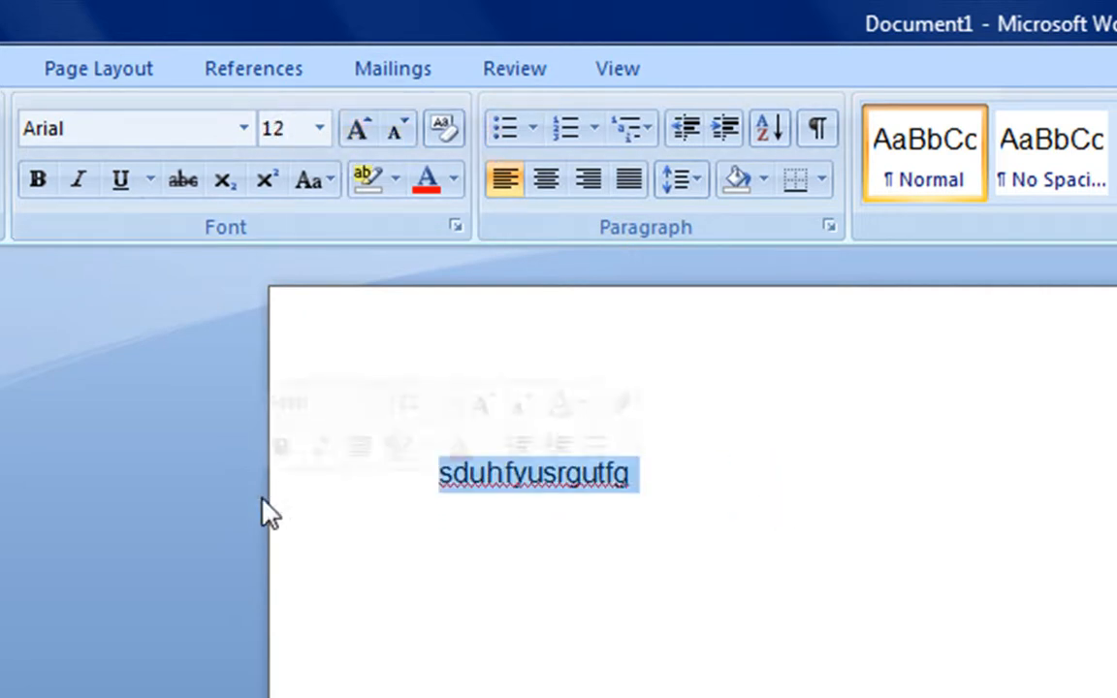
key("Delete")
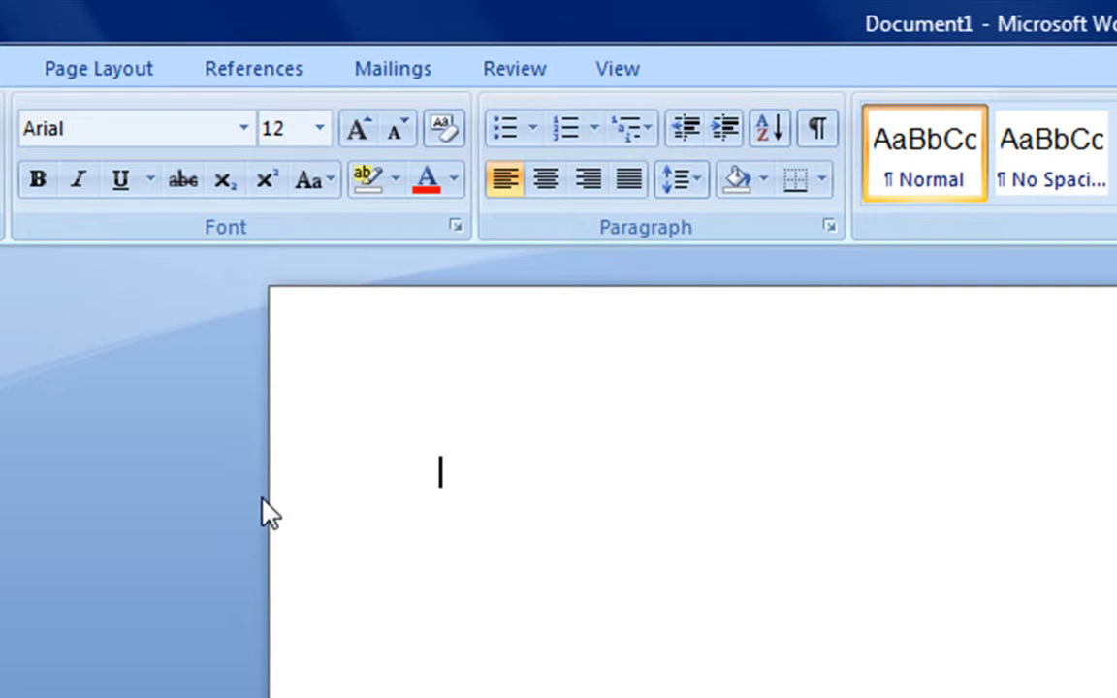
Look over the text highlight and font color choices, and the bullet library
left_click(394, 178)
left_click(375, 187)
left_click(455, 181)
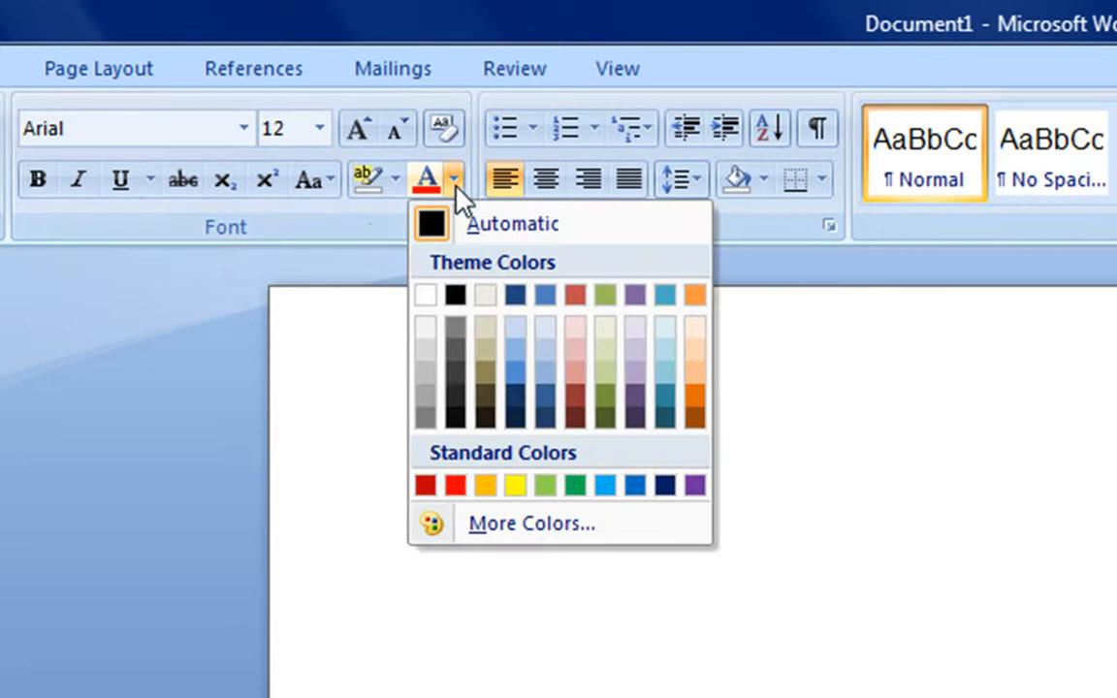
left_click(382, 184)
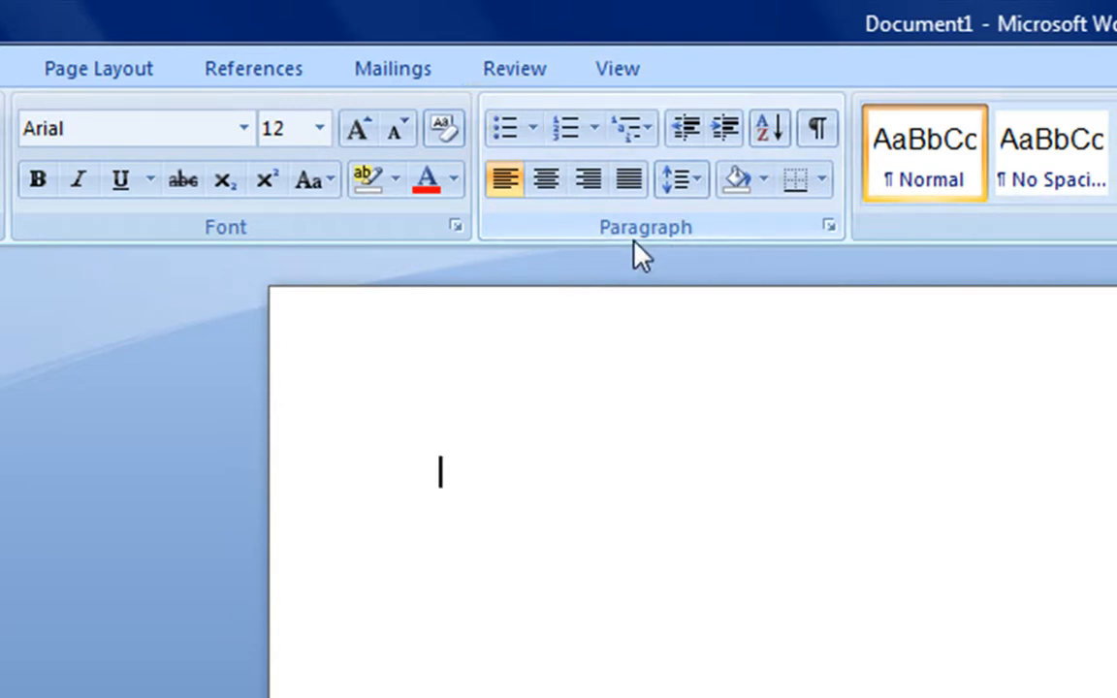
left_click(535, 132)
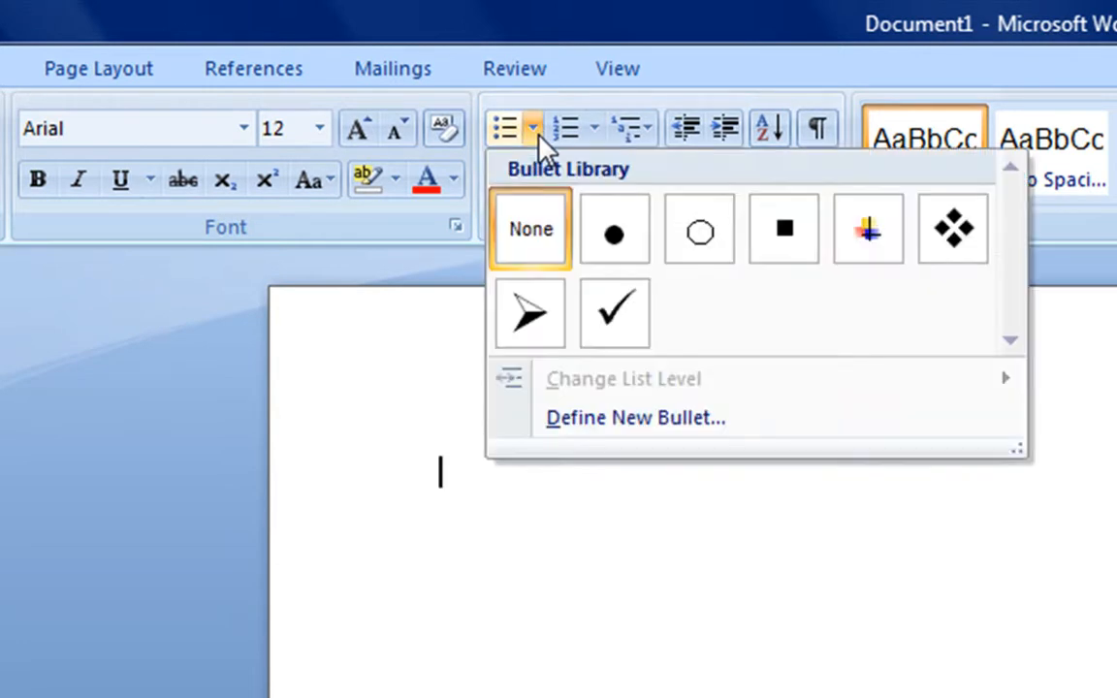
left_click(775, 64)
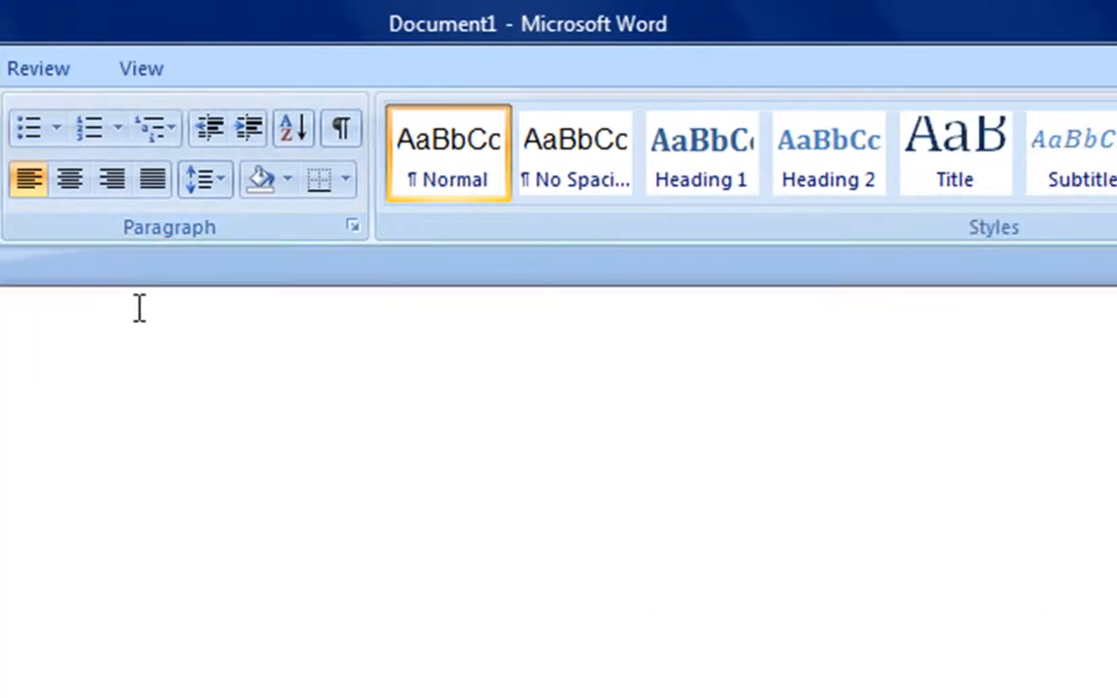
Cycle the empty paragraph through centered, right, justified and left alignment, and look over the line spacing choices
left_click(71, 178)
left_click(116, 177)
left_click(37, 181)
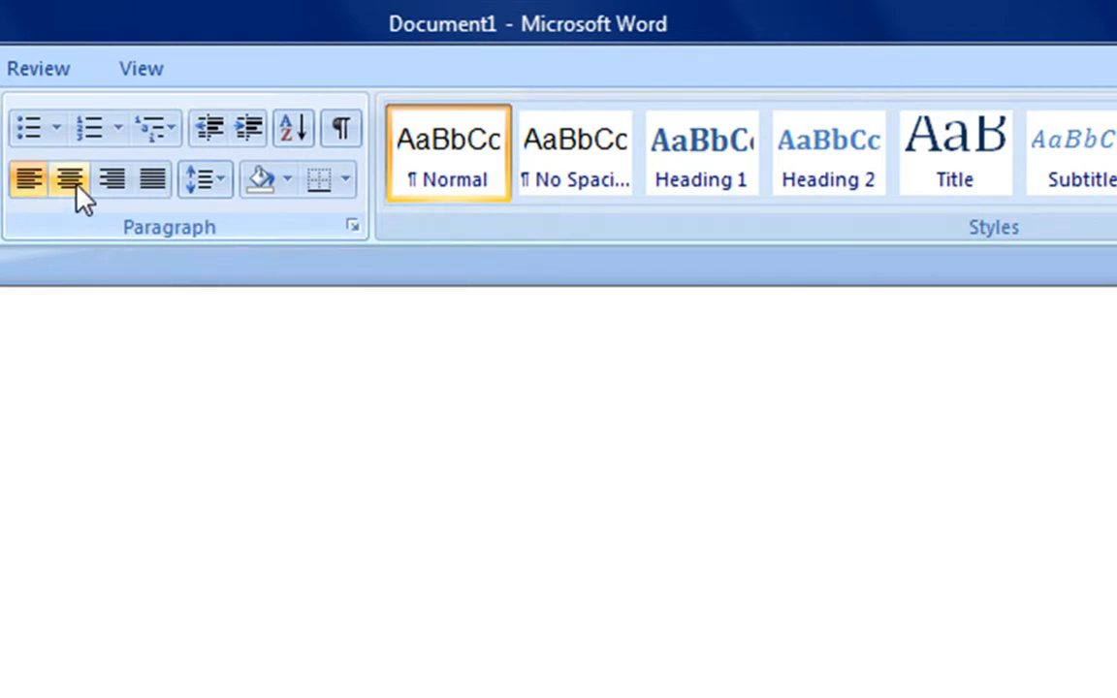
left_click(76, 184)
left_click(39, 184)
left_click(70, 181)
left_click(117, 180)
left_click(152, 181)
left_click(31, 182)
left_click(219, 182)
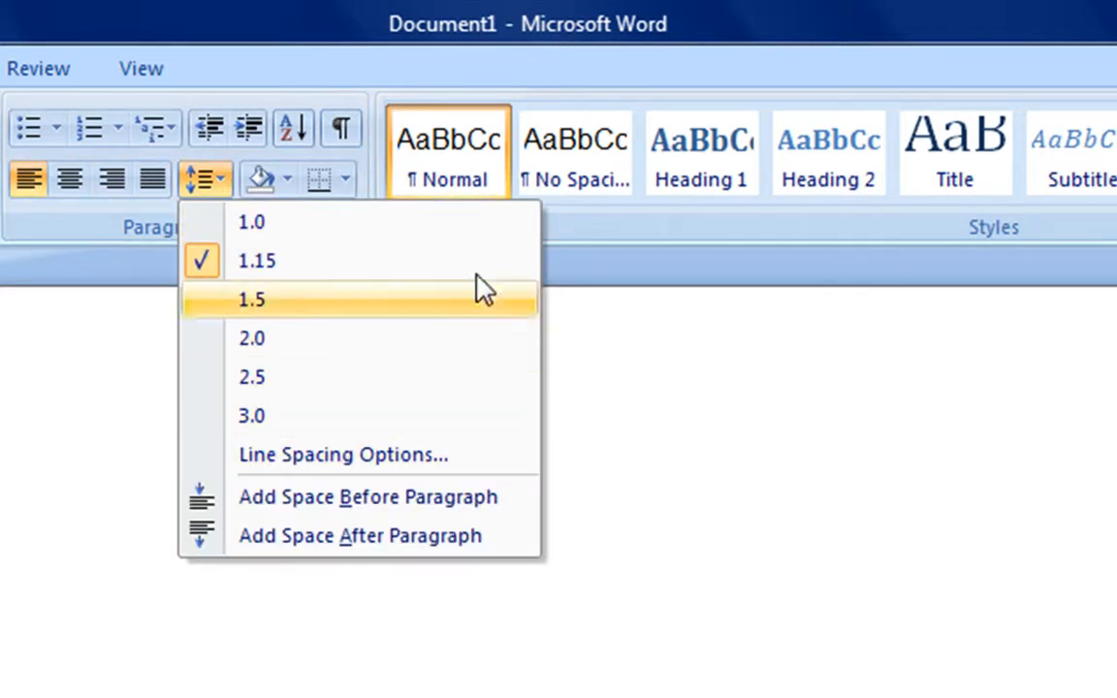
left_click(666, 352)
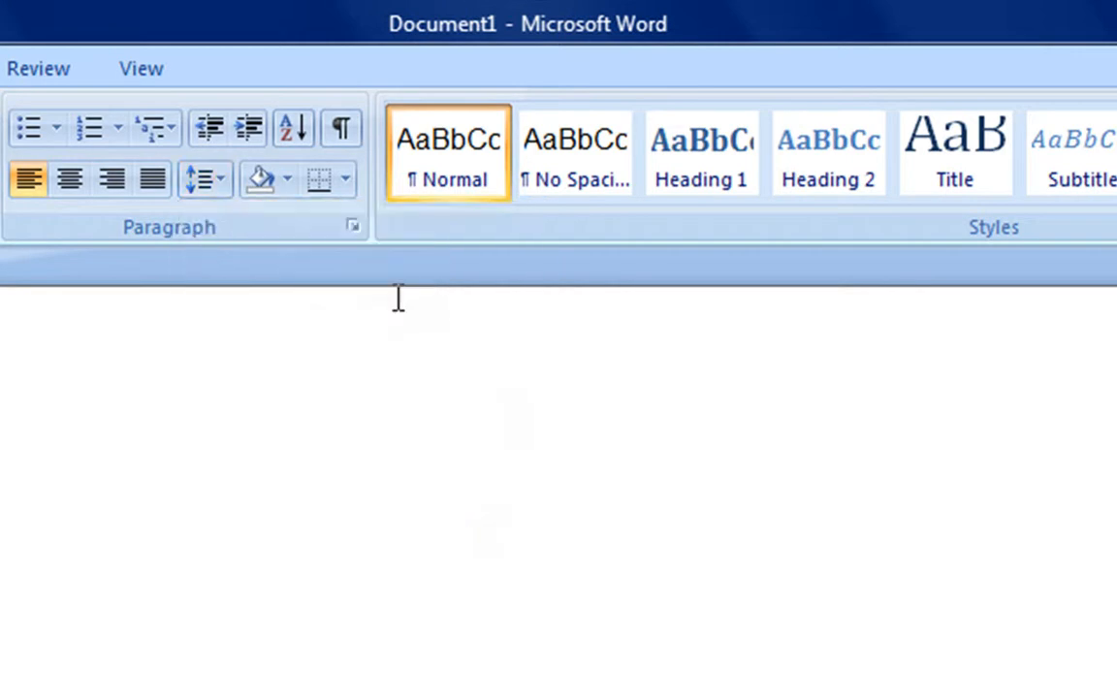
Shade the empty paragraph black, add a new paragraph below it and remove the new paragraph's shading
left_click(294, 183)
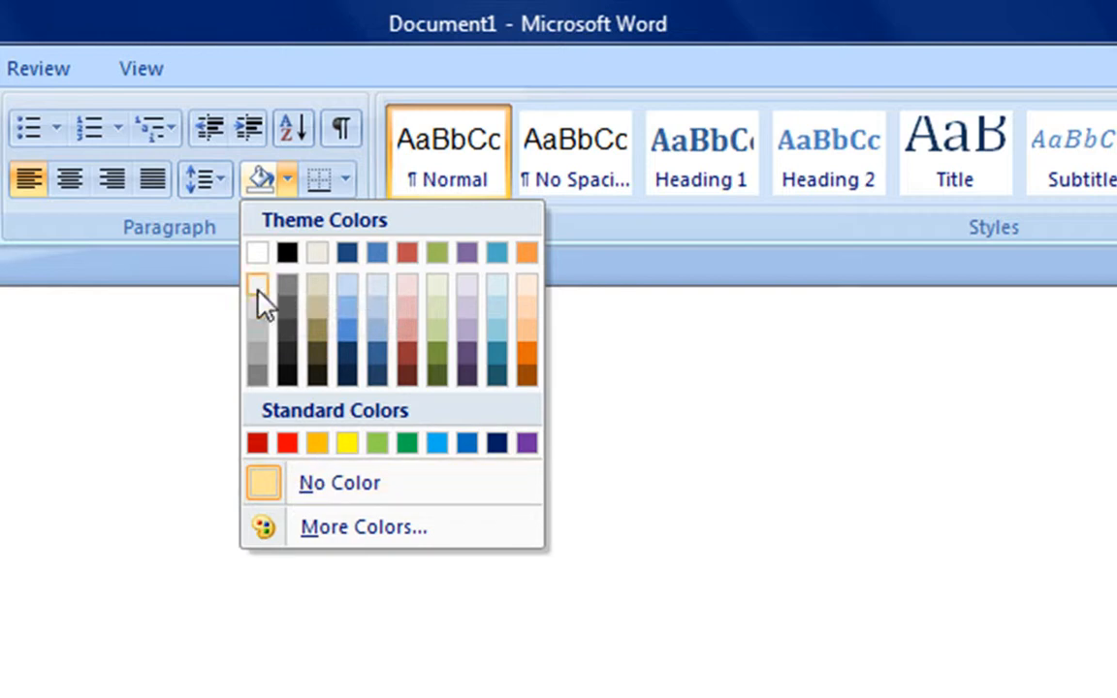
left_click(288, 254)
key("Return")
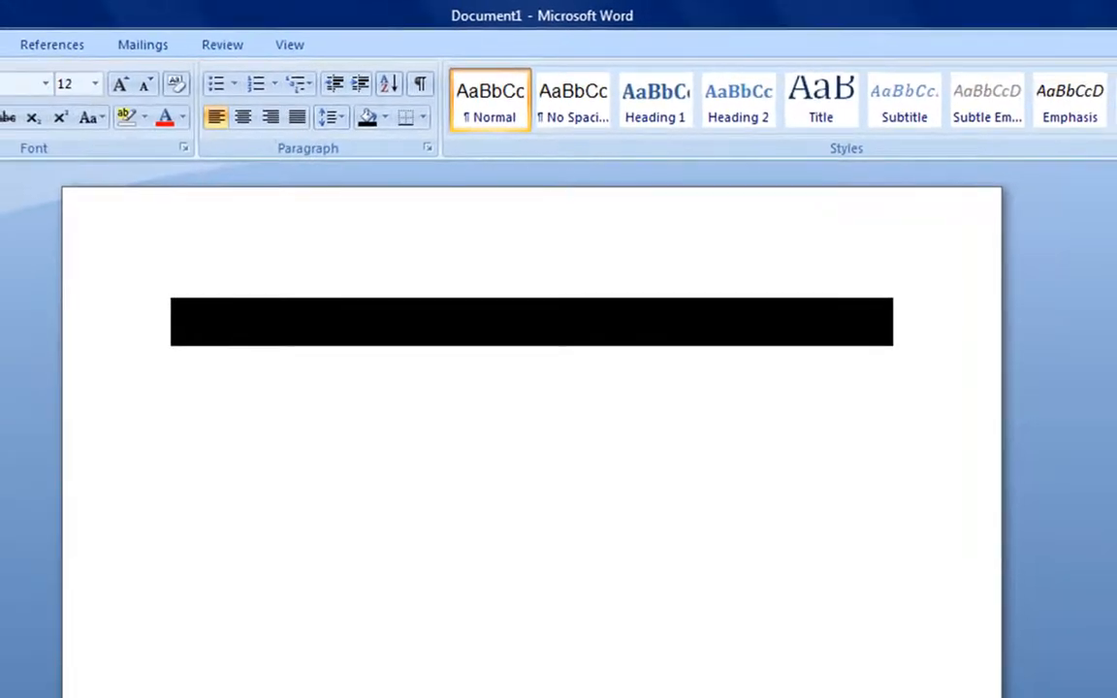
left_click(387, 124)
Center the black-shaded paragraph and enter the title "The Old Book" in it
left_click(417, 317)
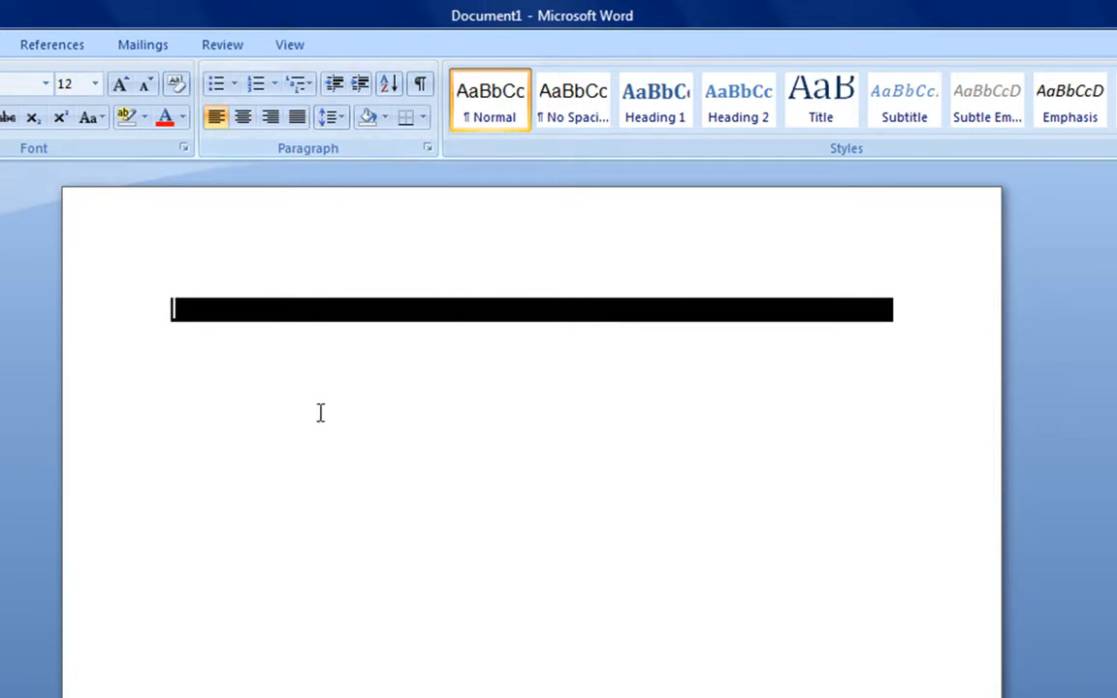
left_click(401, 312)
left_click(242, 125)
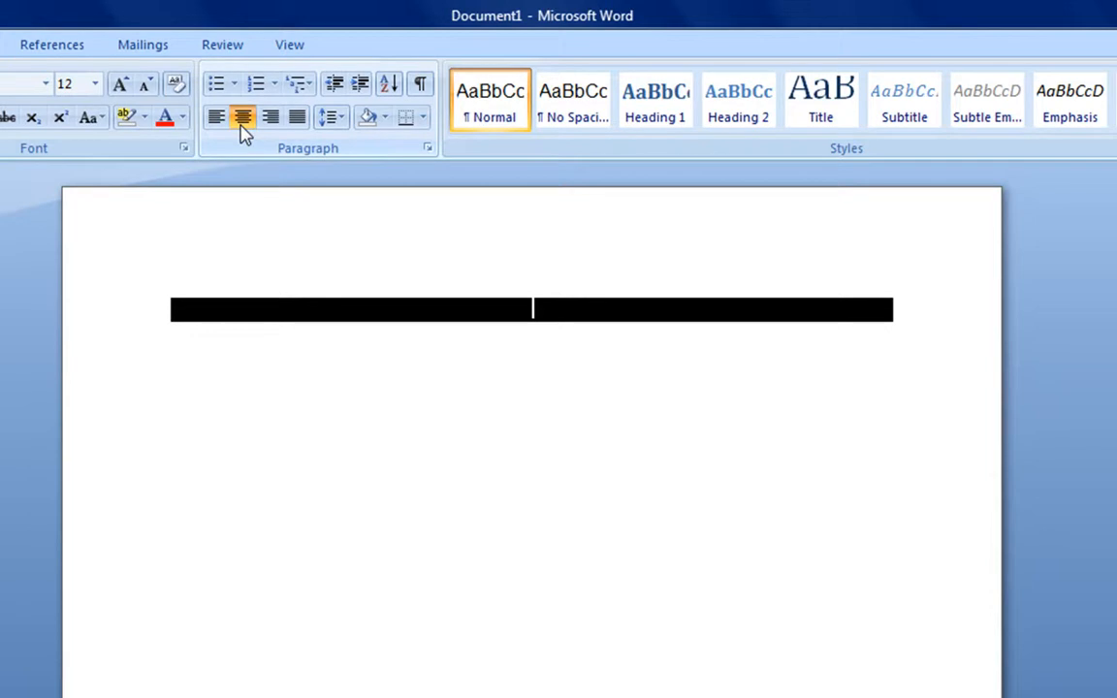
type("The W")
key("BackSpace")
type("OOld")
type(" Book")
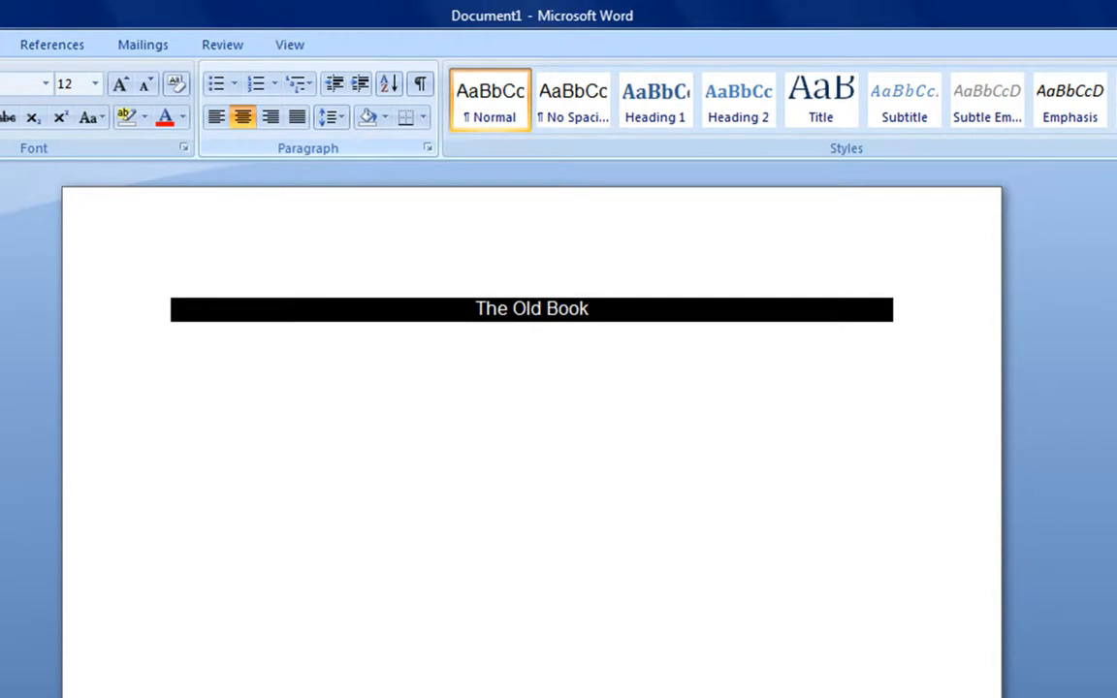
Look over the available border options for the empty paragraph below the title
left_click(224, 456)
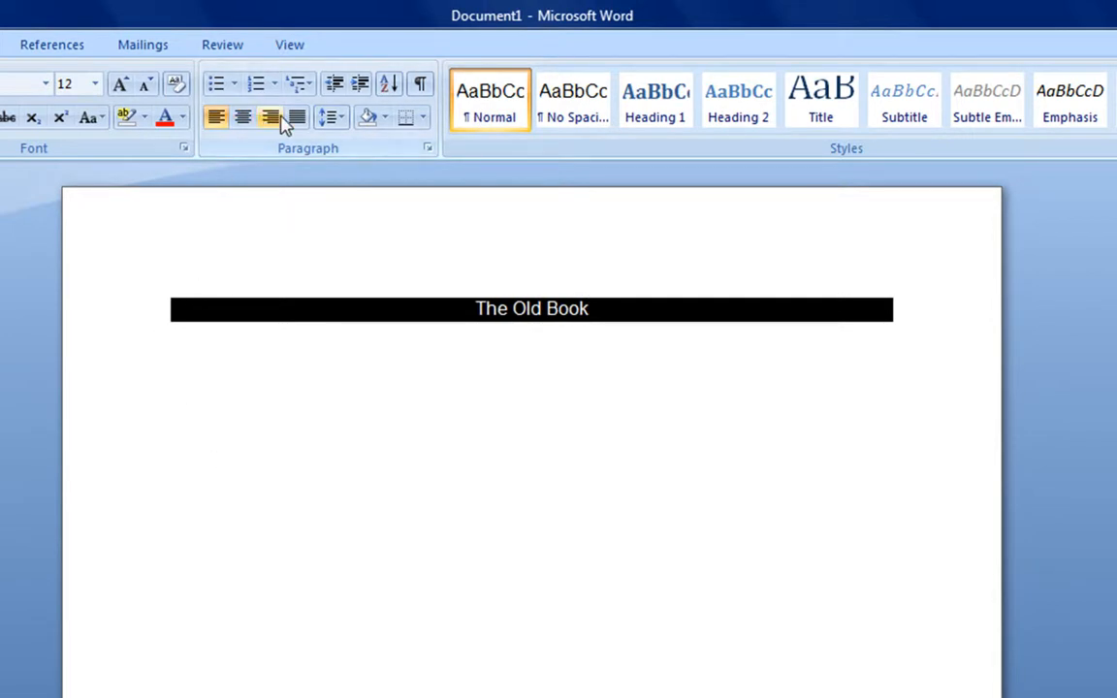
left_click(424, 118)
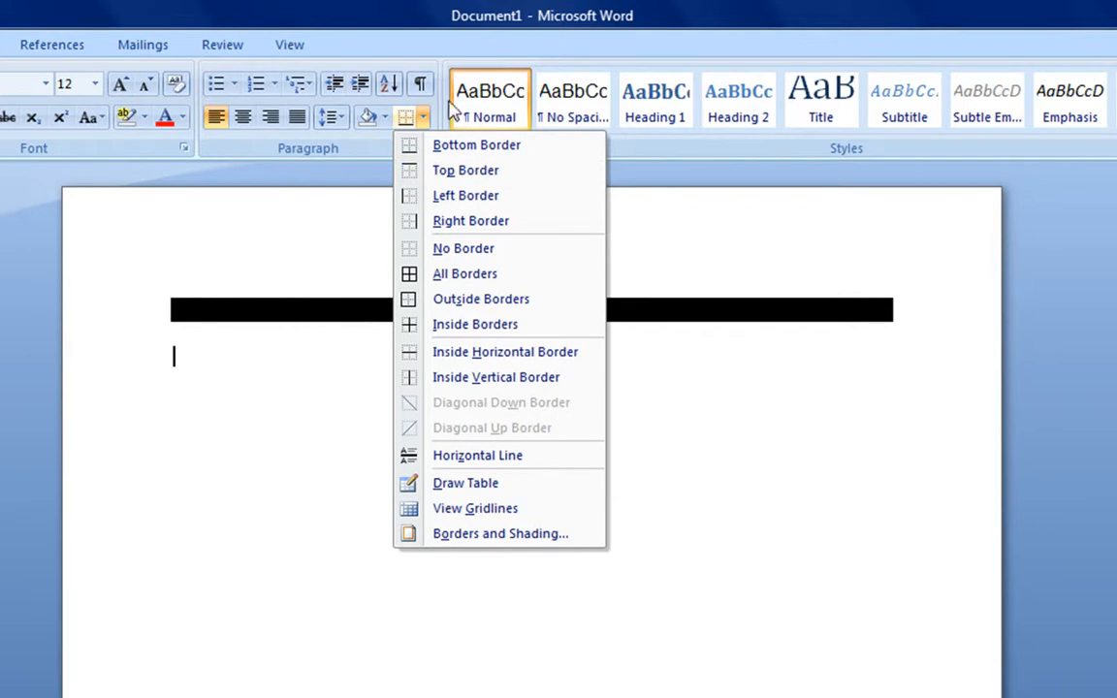
left_click(454, 62)
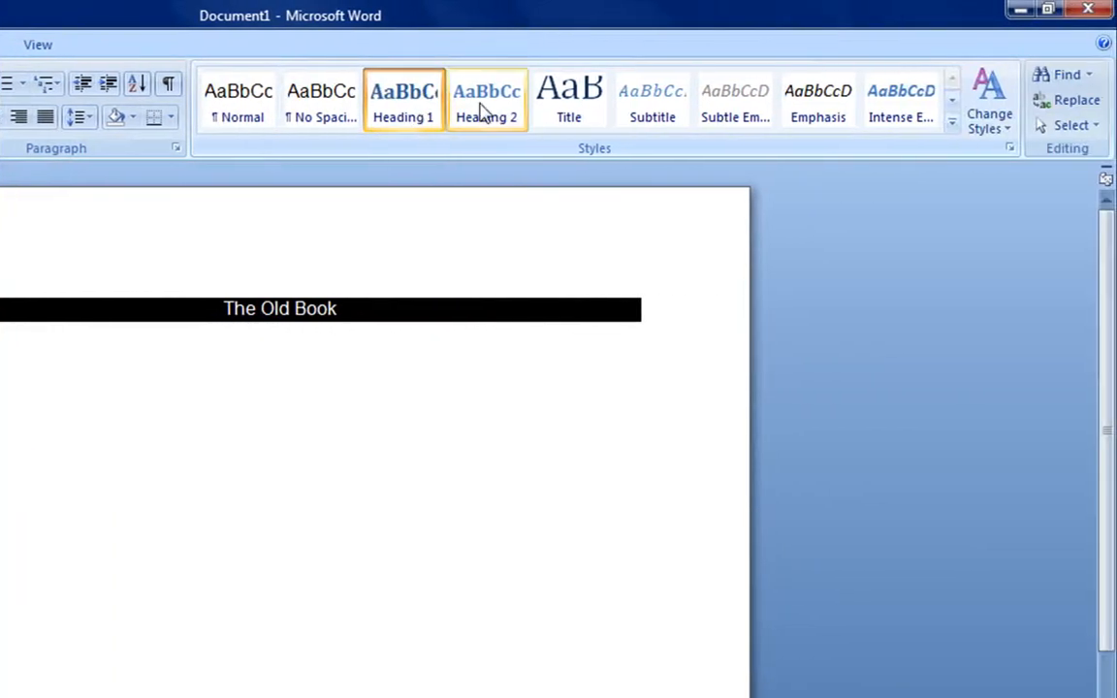
Try the Heading 2 style on the paragraph below the title, return it to Normal and browse the style gallery
left_click(482, 109)
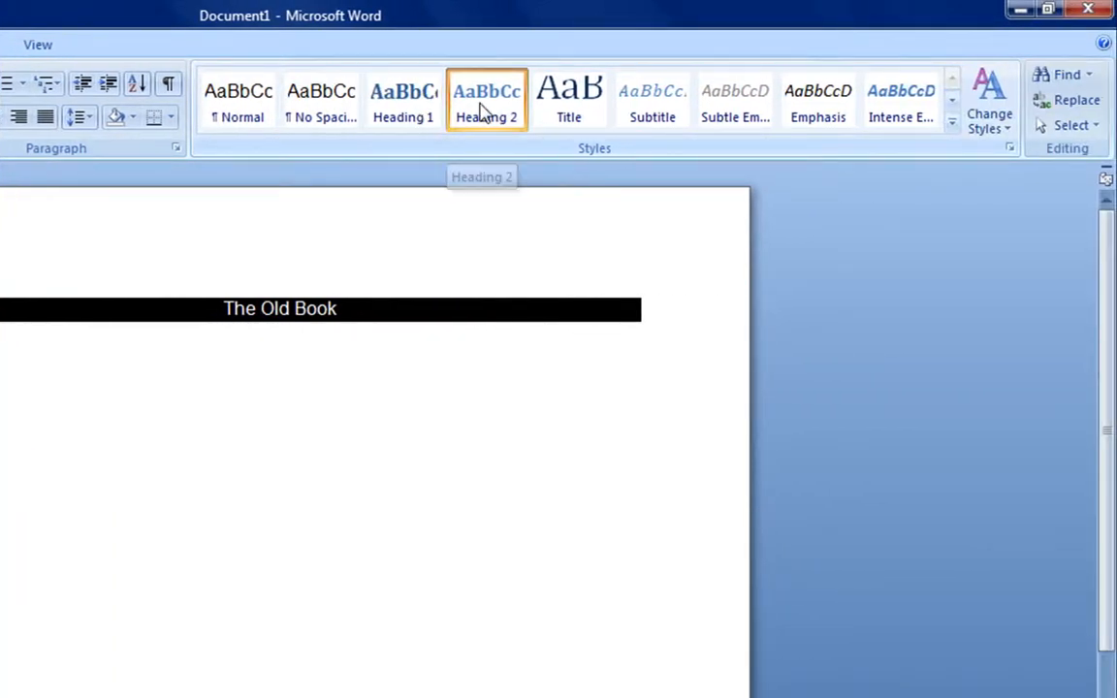
left_click(236, 123)
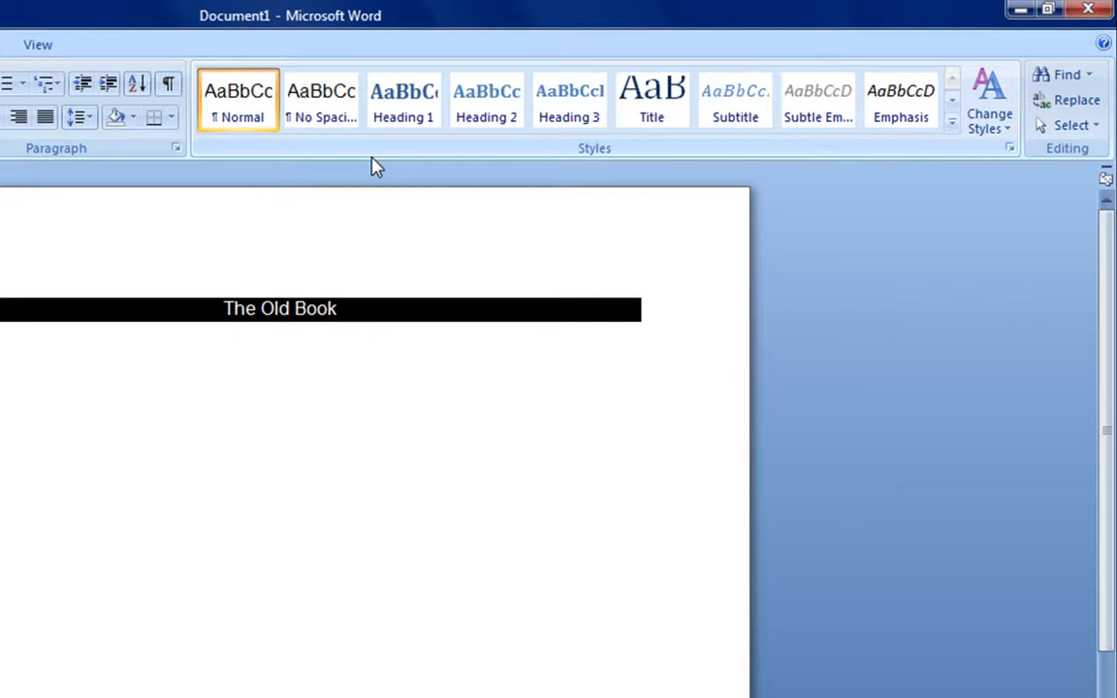
left_click(955, 103)
left_click(952, 82)
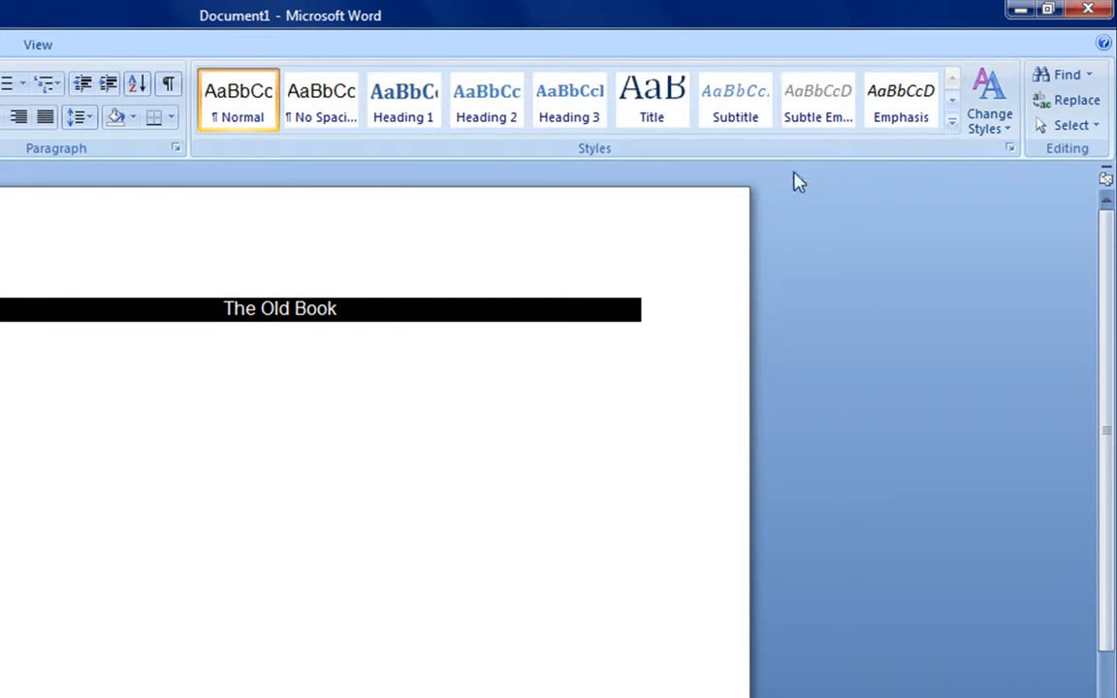
Look over the style set, theme color and built-in theme font options for changing the document's styles
left_click(1009, 139)
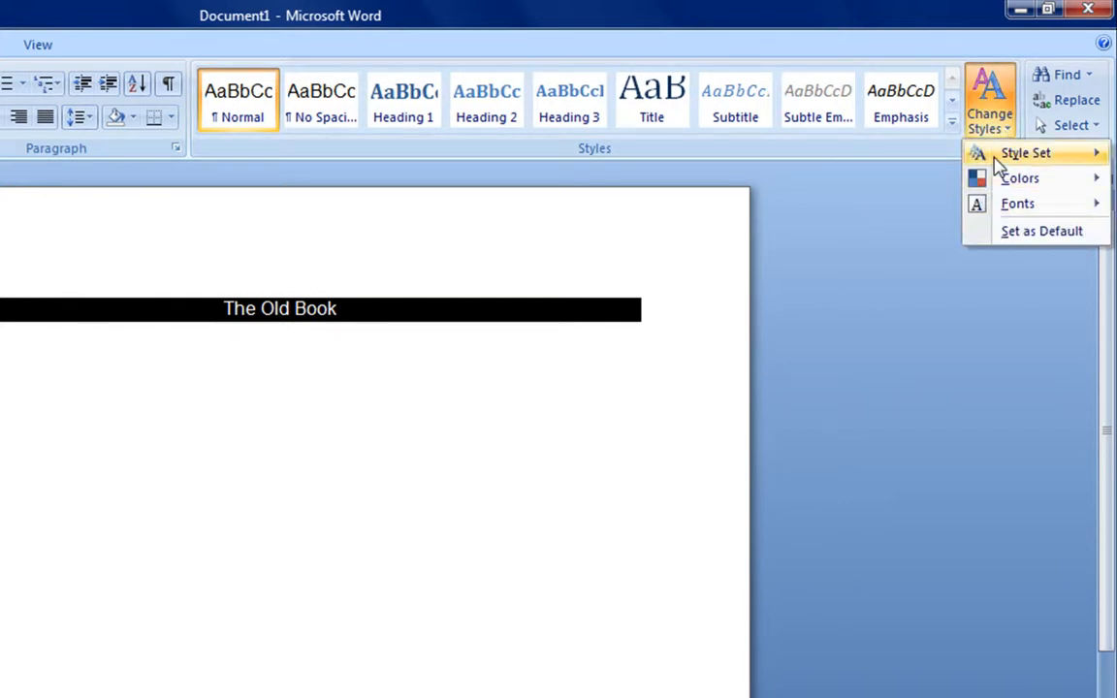
mouse_move(999, 167)
mouse_move(977, 186)
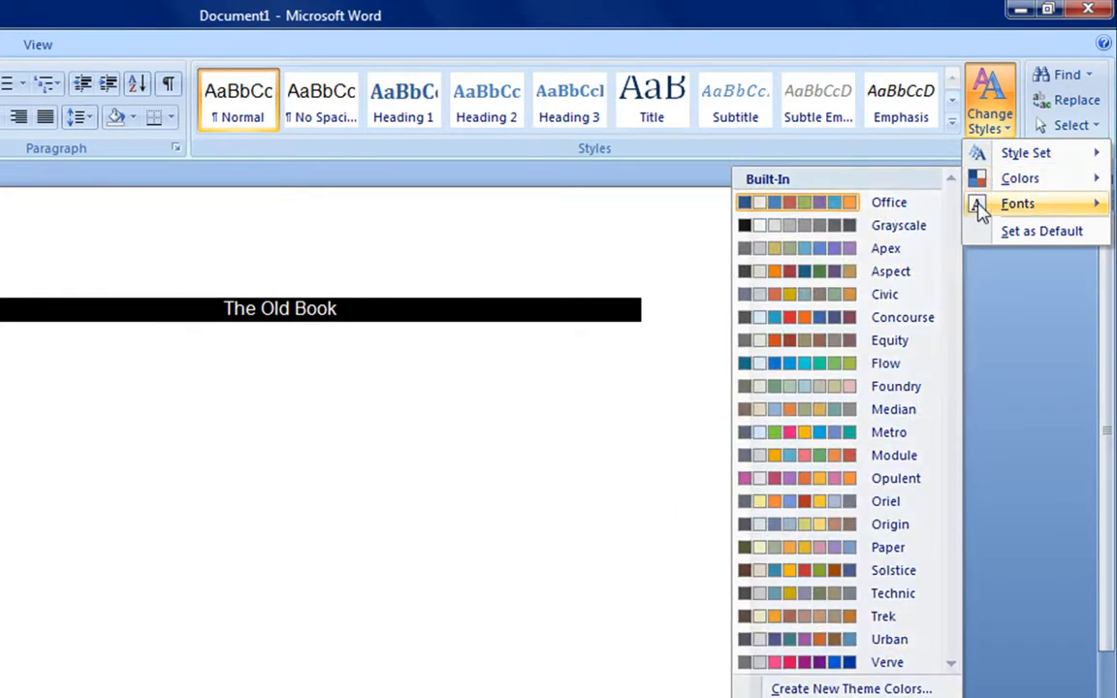
mouse_move(981, 211)
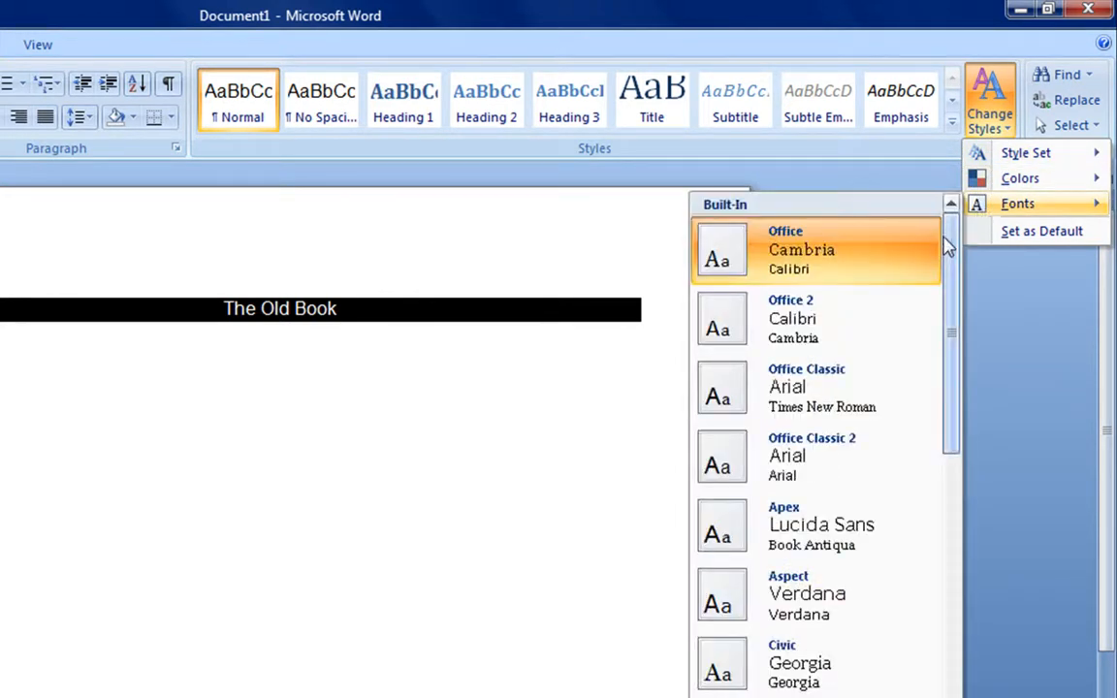
left_click_drag(946, 242, 931, 669)
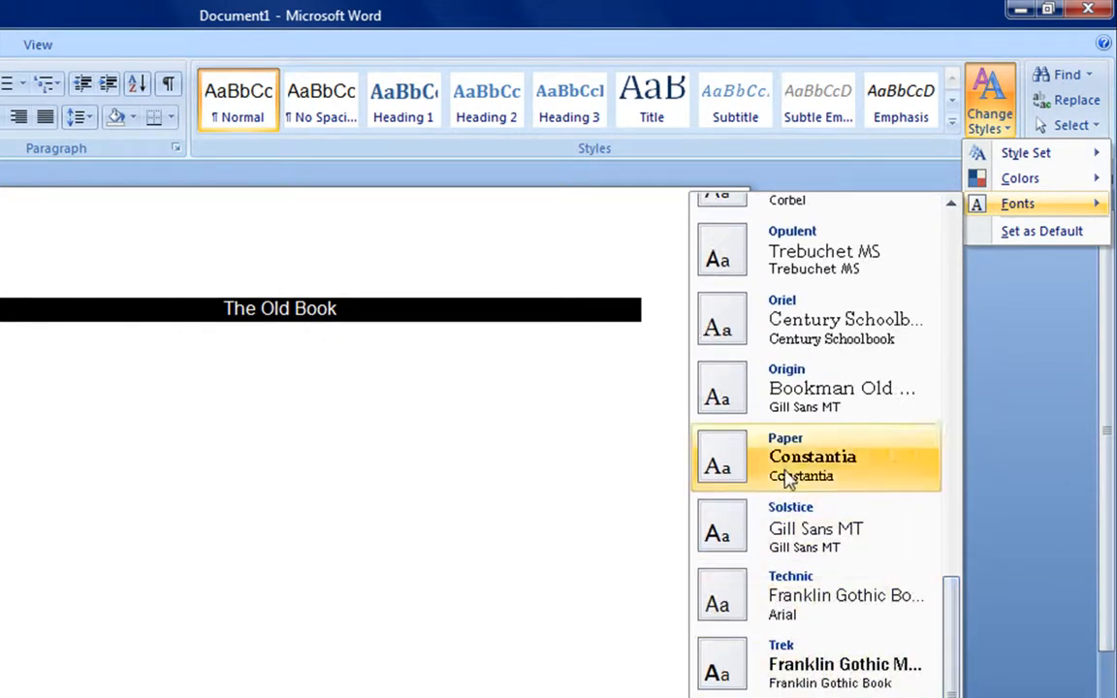
left_click(1082, 526)
Search the document for the word "Book"
left_click(1060, 75)
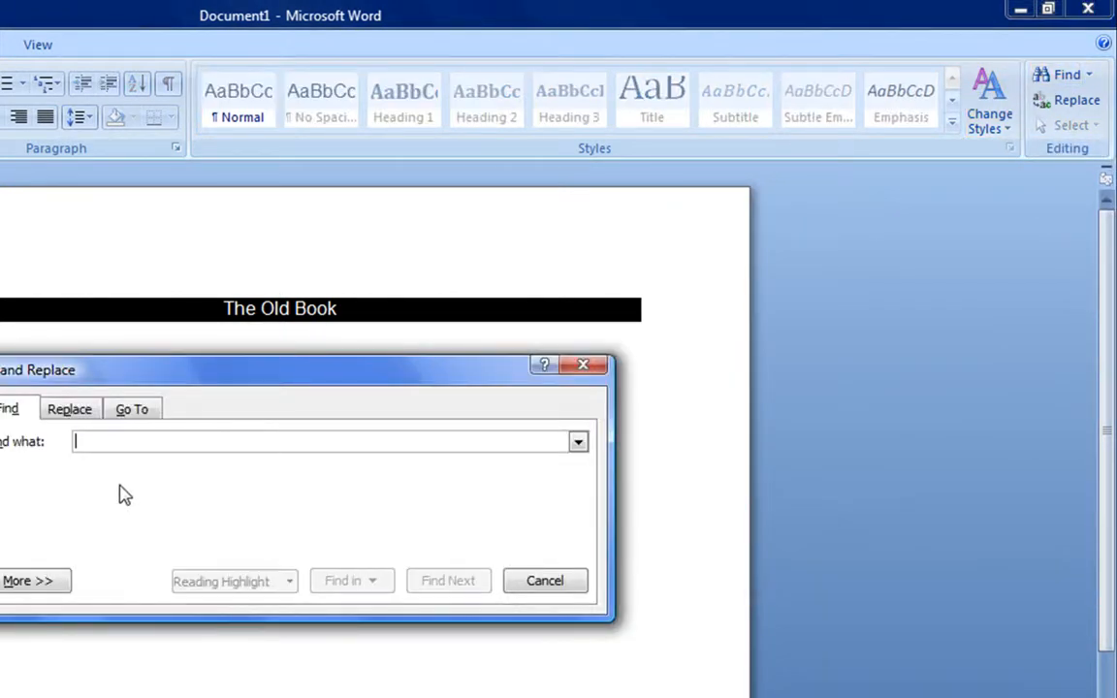
type("Book")
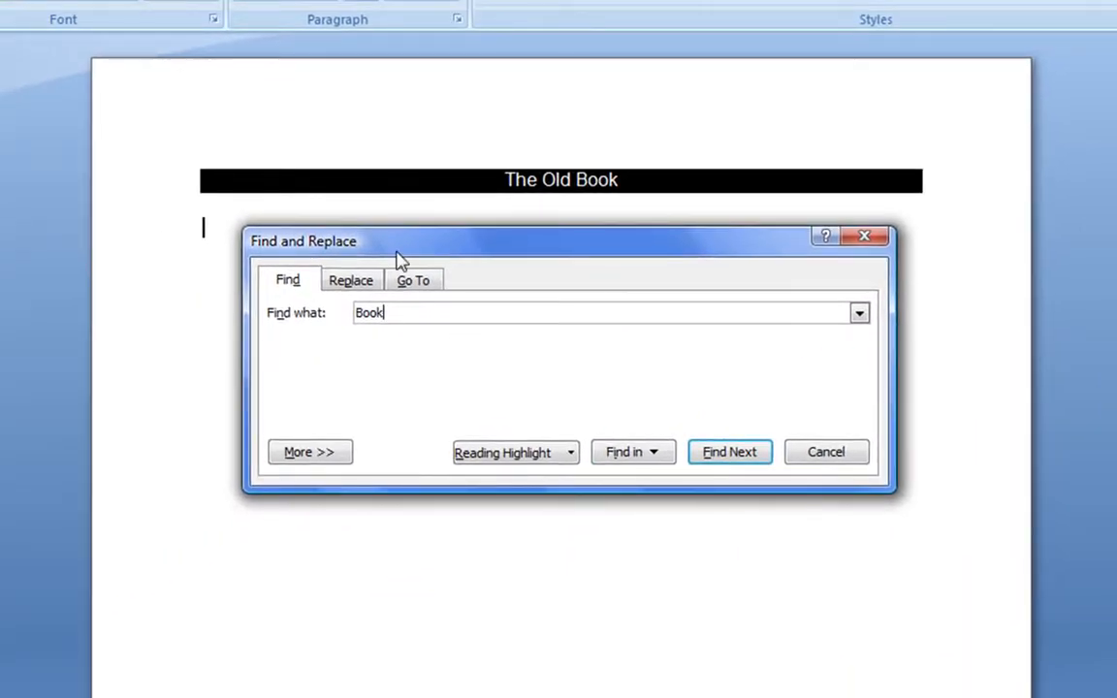
left_click(739, 456)
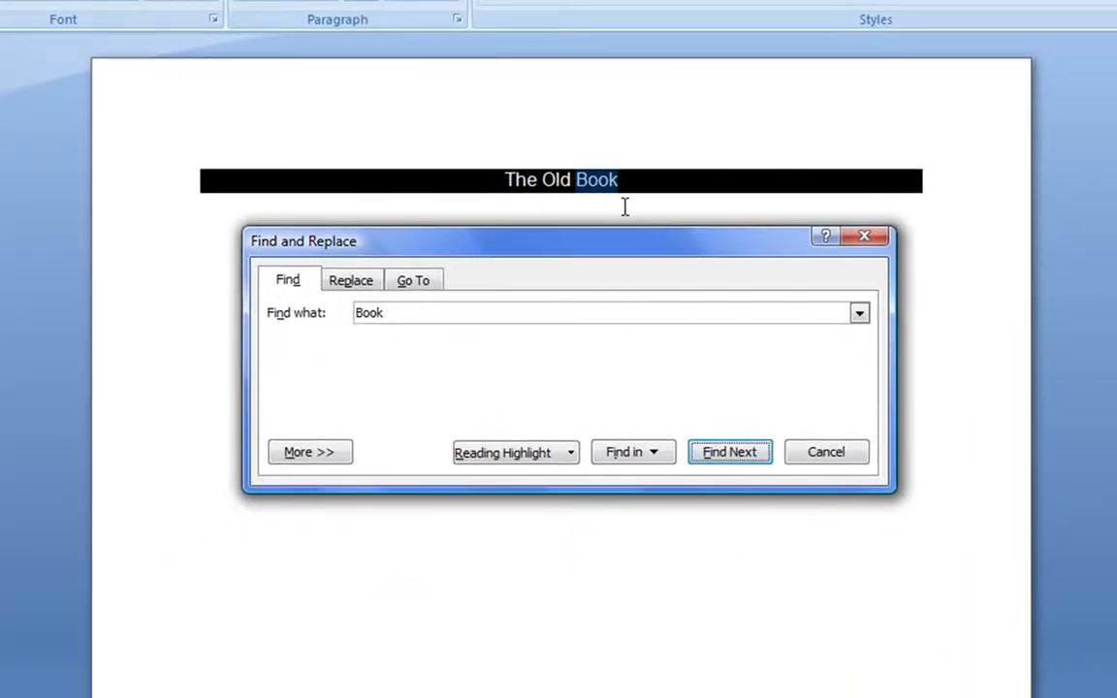
Replace "Book" with "Toy" in the title, view the Go To options and close Find and Replace
left_click(372, 286)
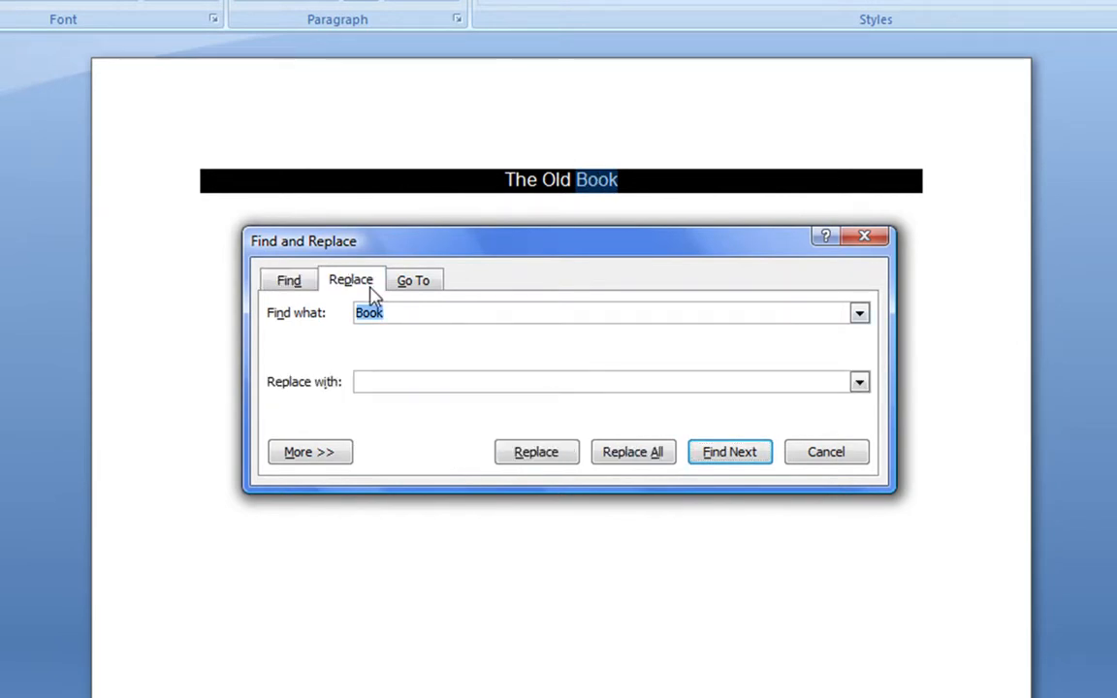
left_click(410, 383)
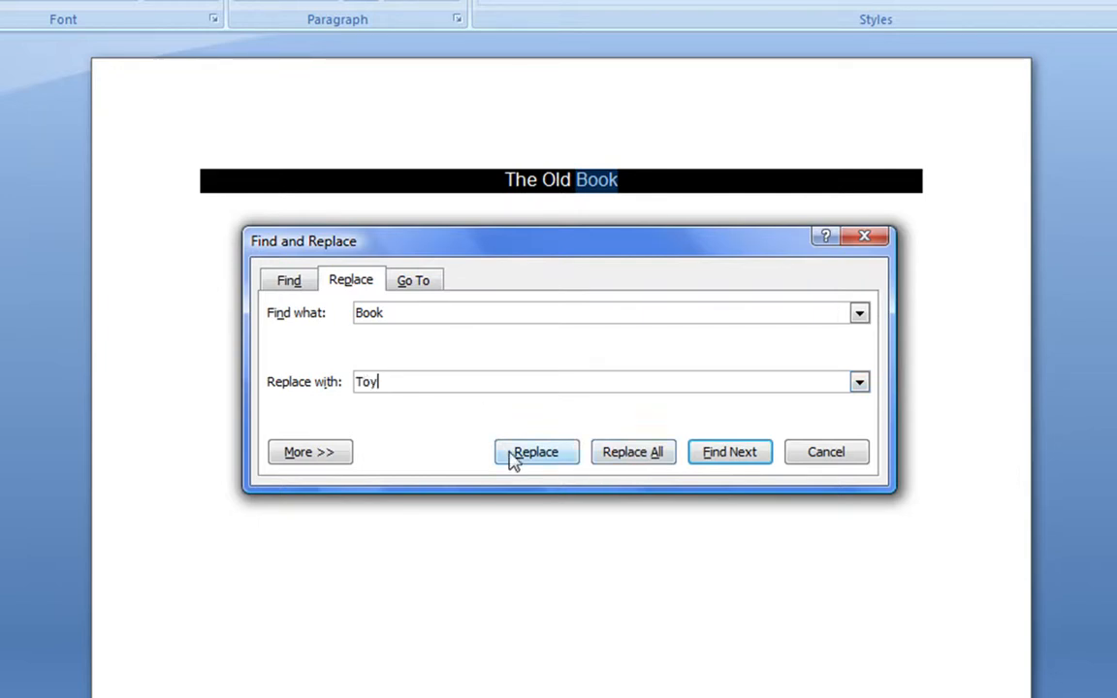
left_click(549, 456)
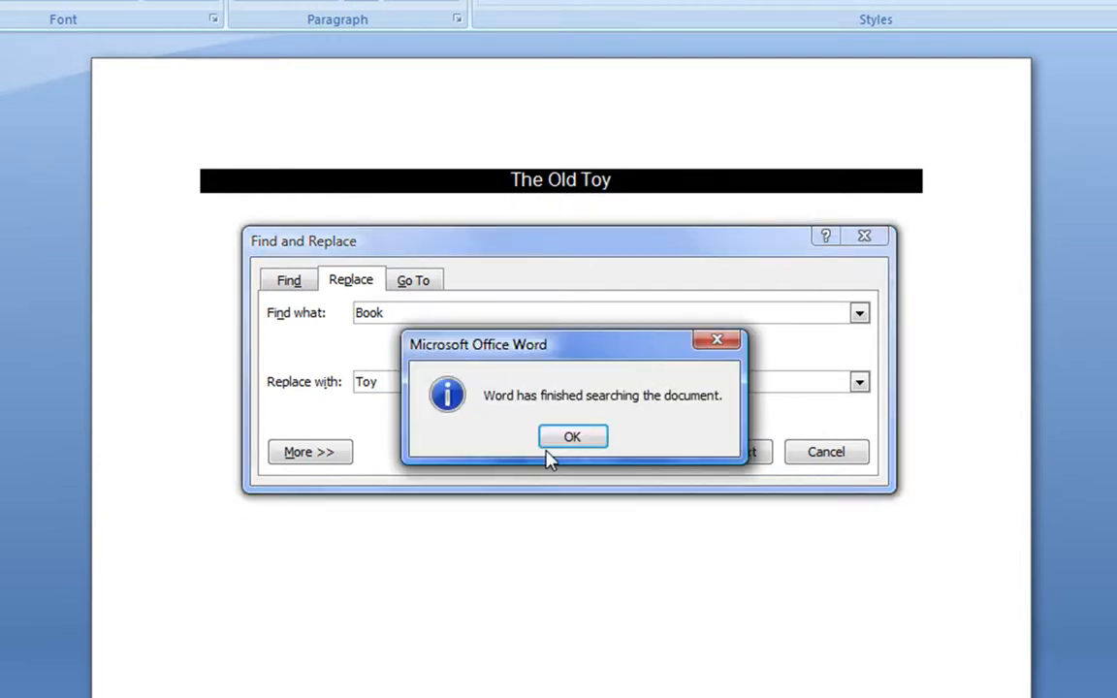
left_click(553, 446)
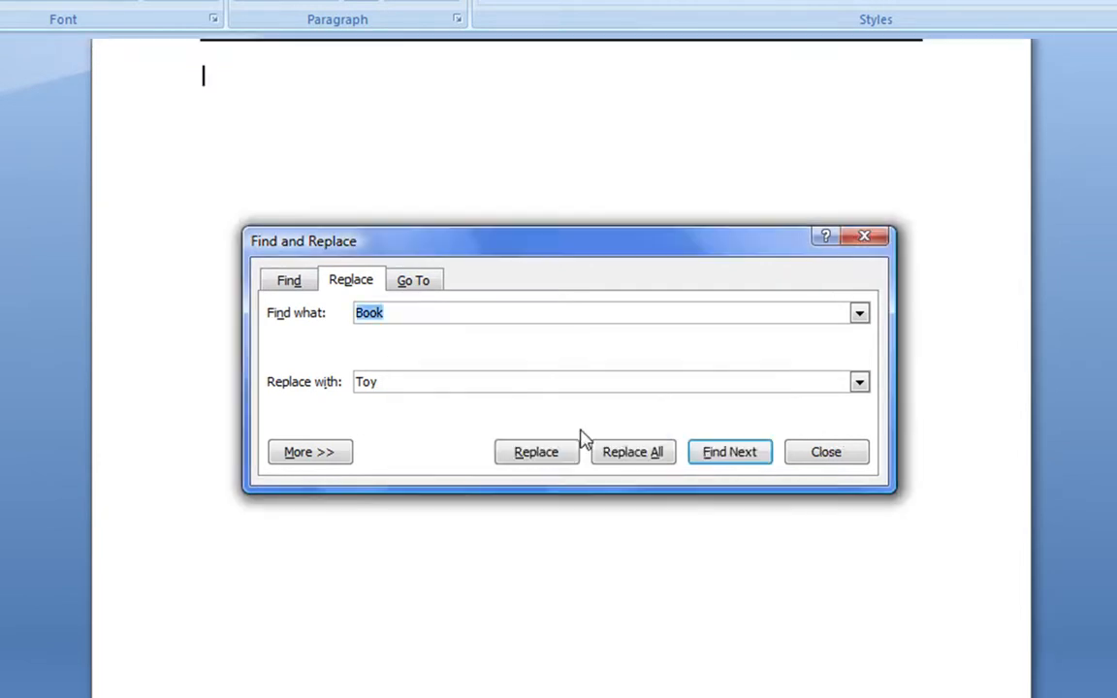
left_click(407, 280)
left_click(805, 450)
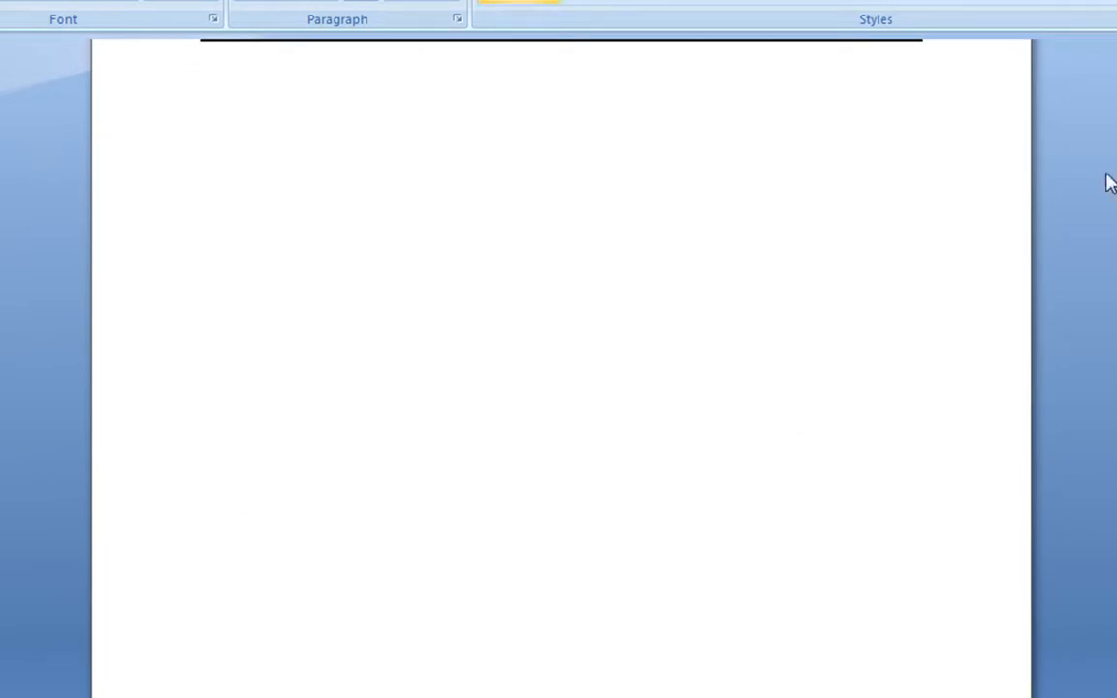
Look over the text selection options and the Insert commands, and return to the Home commands
scroll(561, 388, "up", 3)
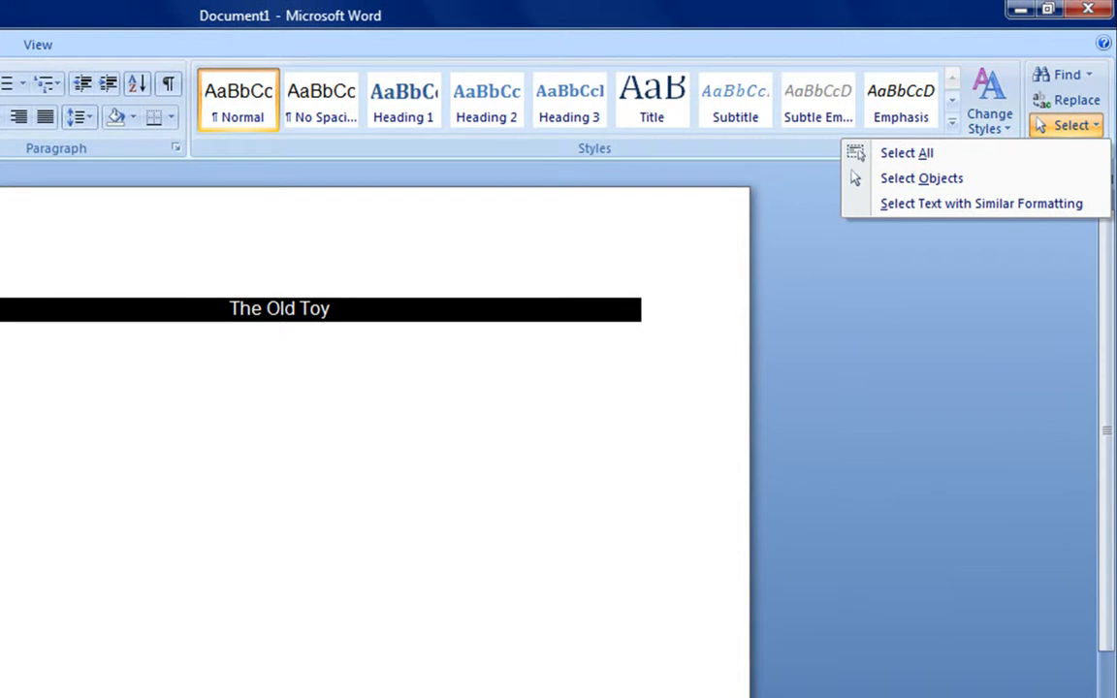
key("alt+n")
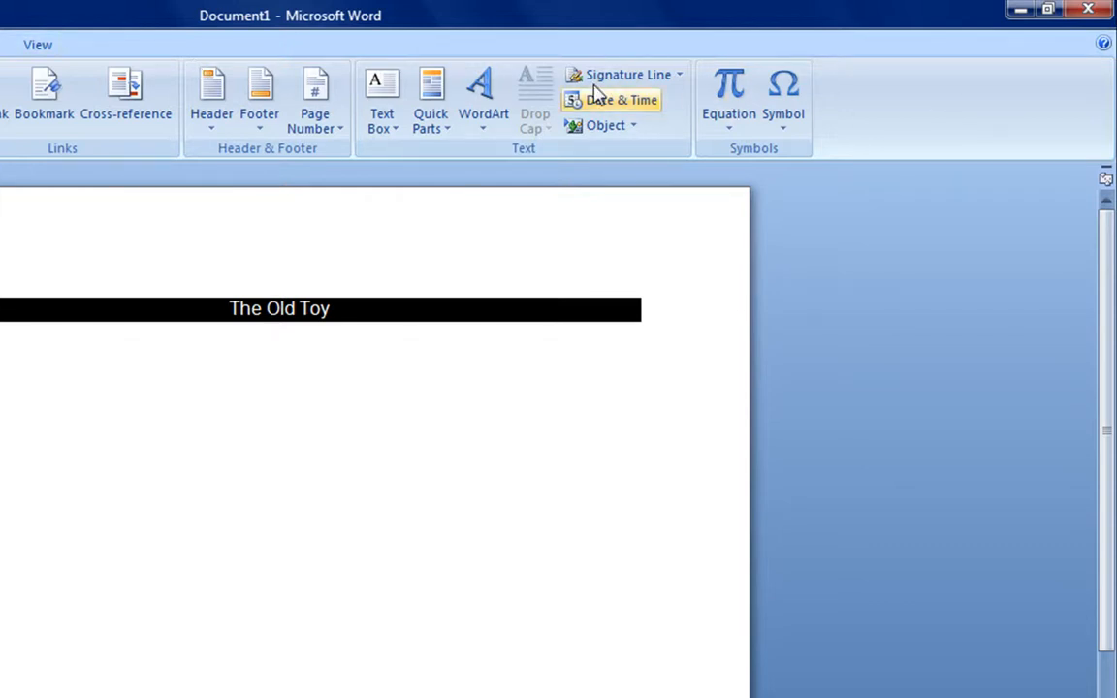
left_click(58, 31)
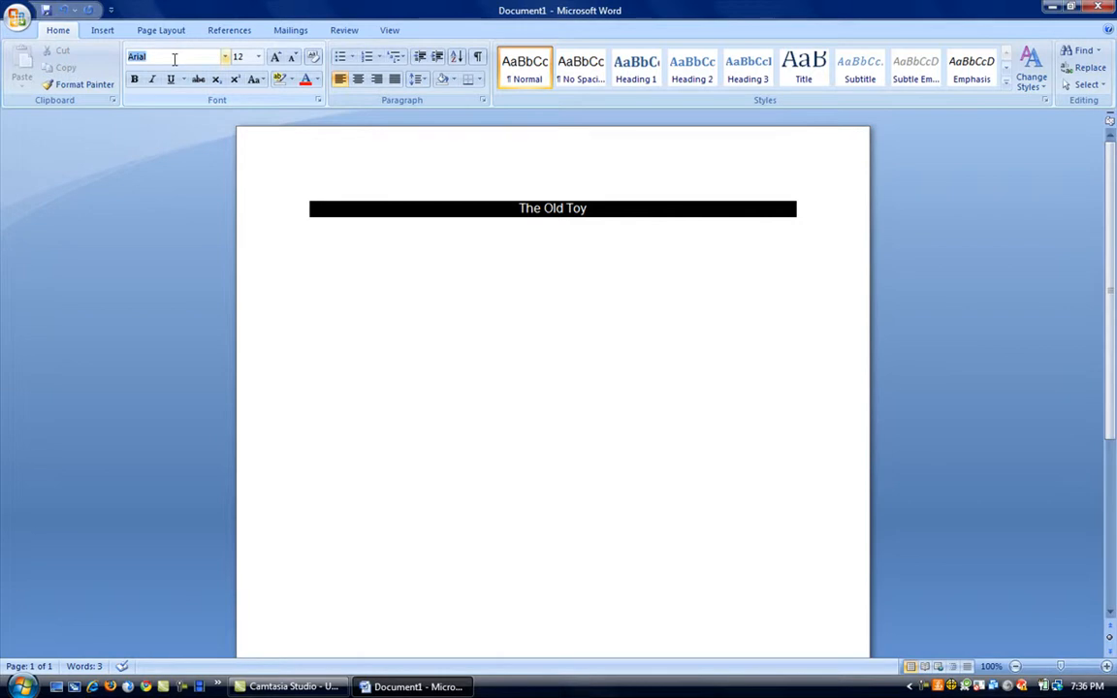
Insert the built-in Contrast cover page at the start of the document and look over its placeholders
left_click(366, 269)
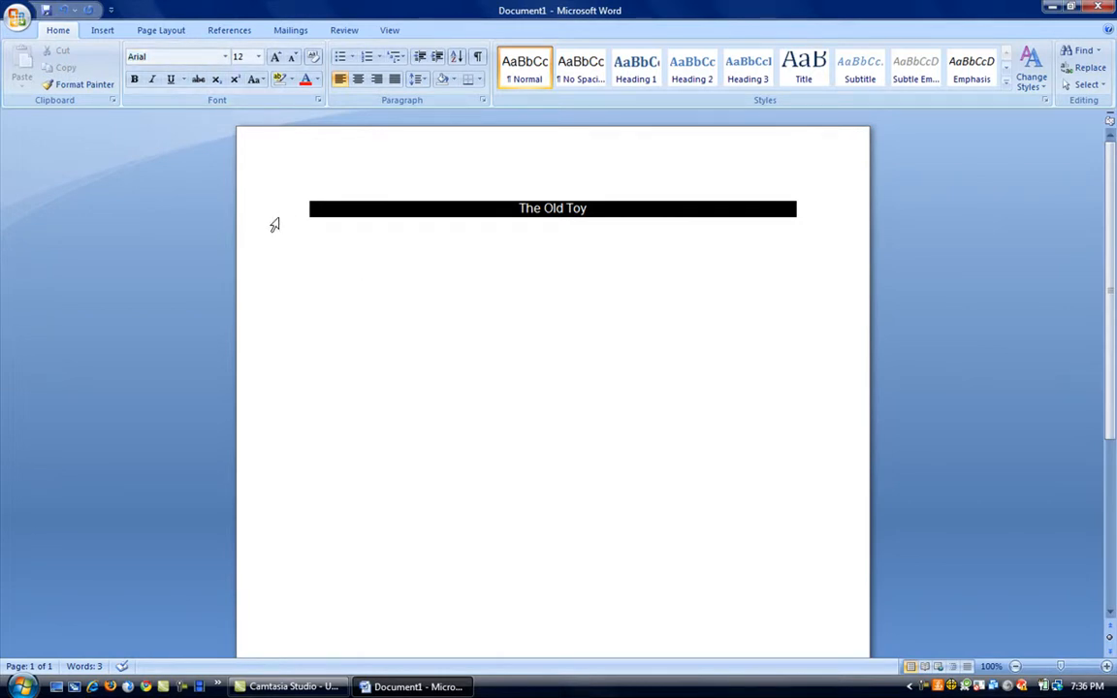
left_click(102, 30)
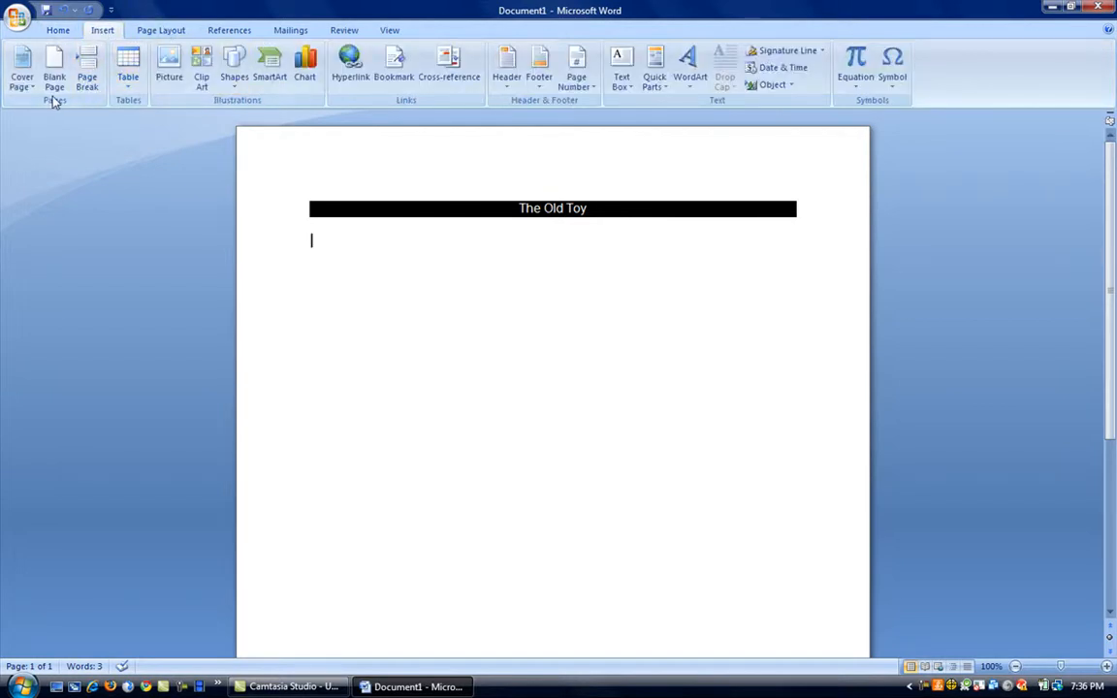
left_click(25, 78)
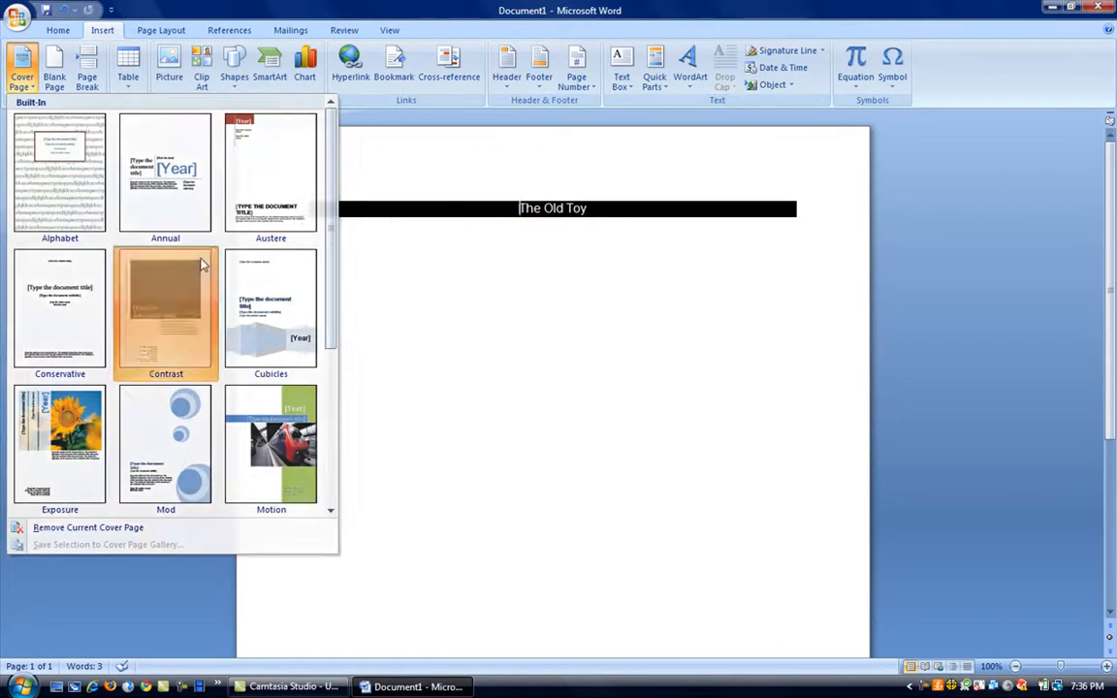
left_click(204, 260)
left_click_drag(1112, 166, 1106, 262)
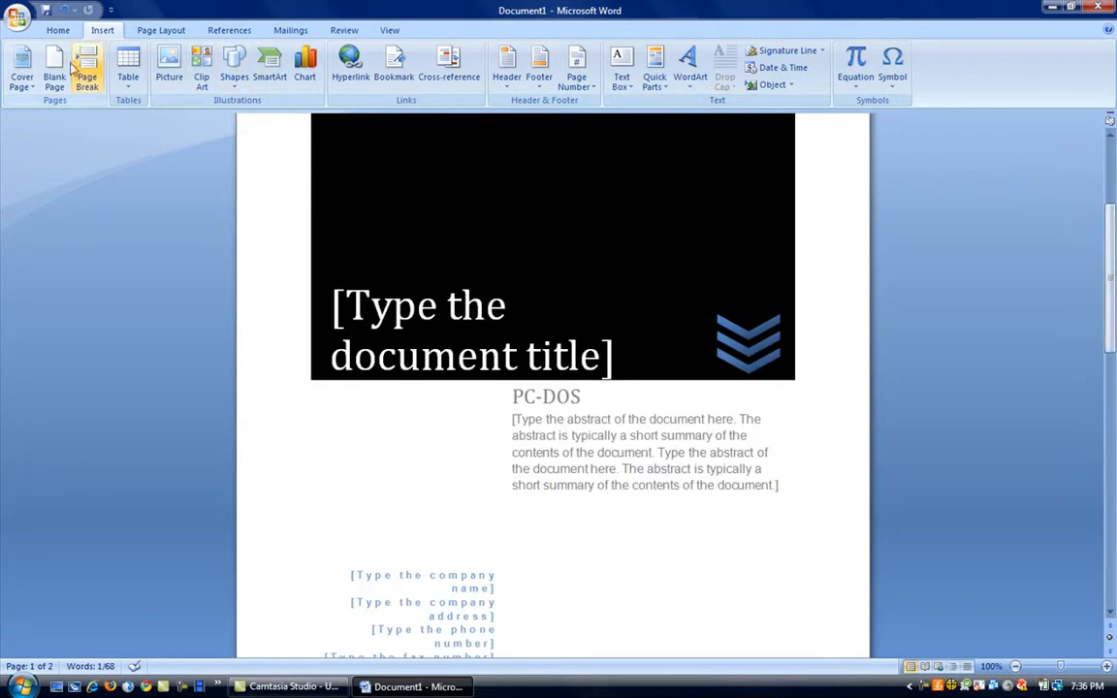
Preview table sizes such as 5x4 below the title on the second page, leaving without inserting a table
left_click(128, 78)
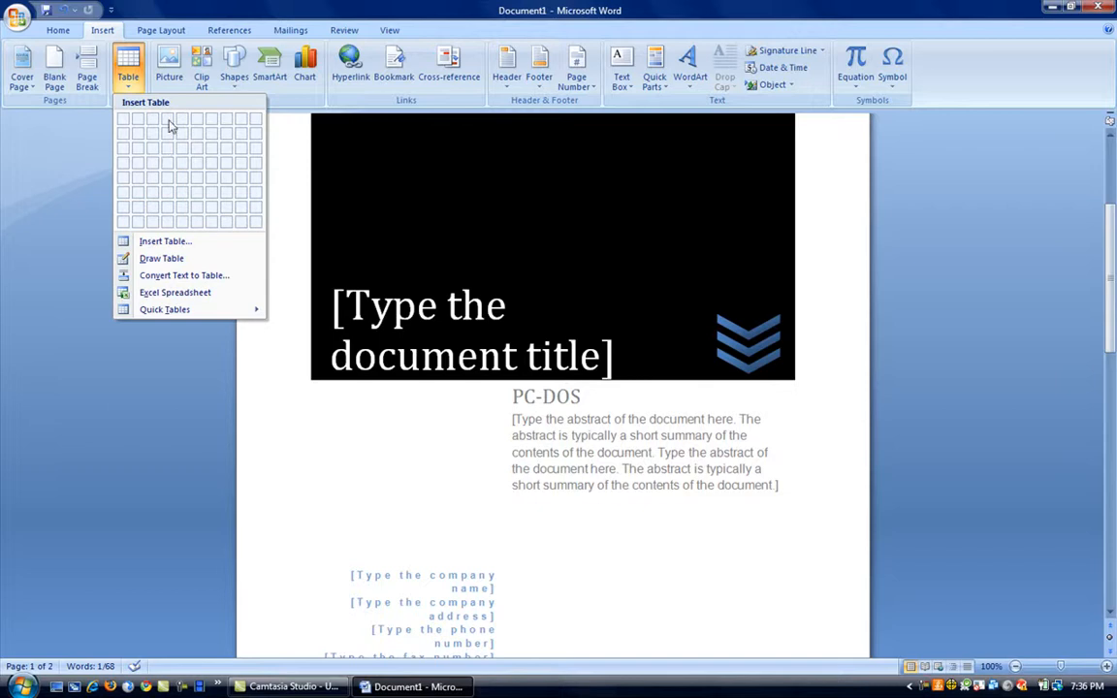
left_click(127, 85)
left_click(127, 85)
left_click(91, 132)
left_click(90, 132)
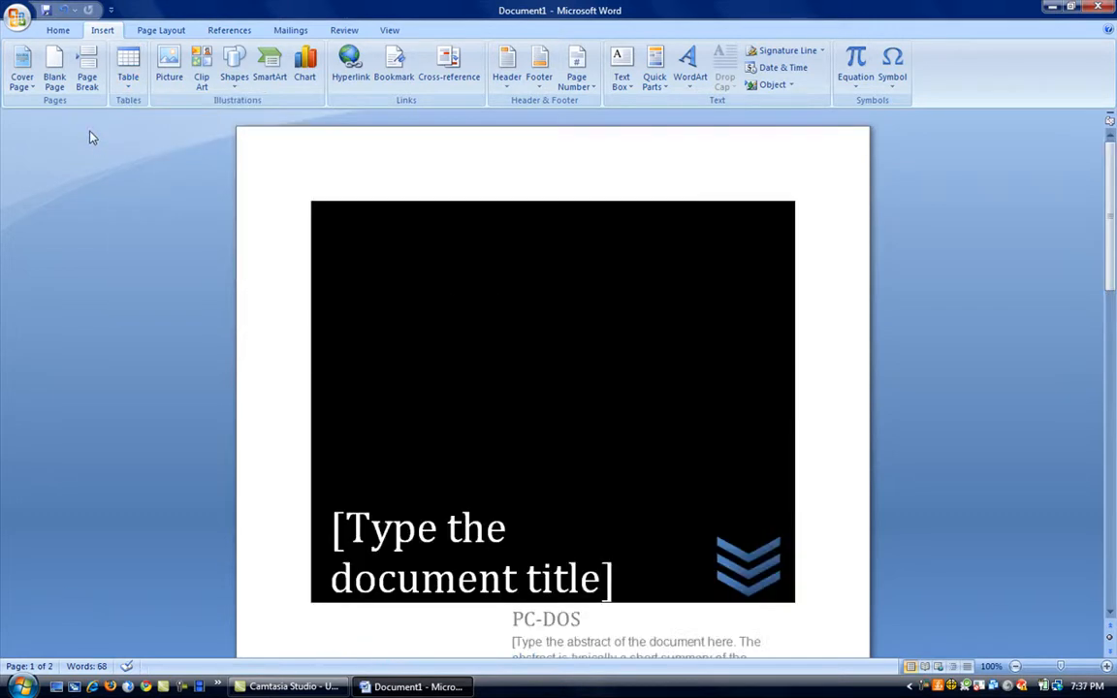
left_click_drag(1111, 194, 1114, 384)
left_click(567, 392)
left_click(127, 78)
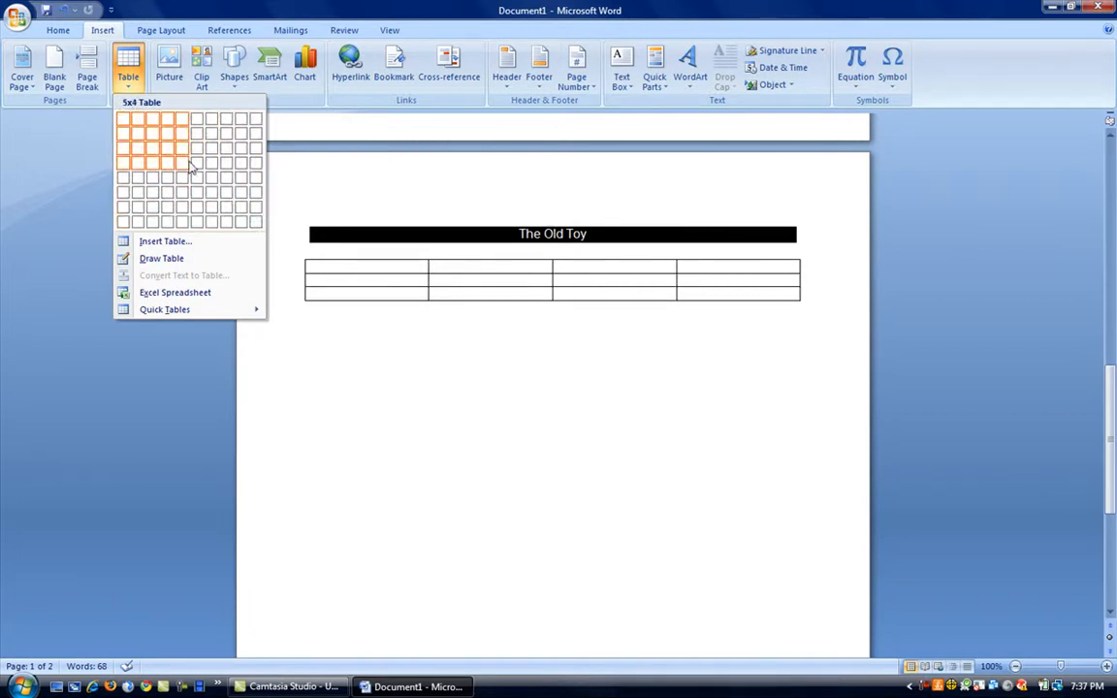
left_click(72, 154)
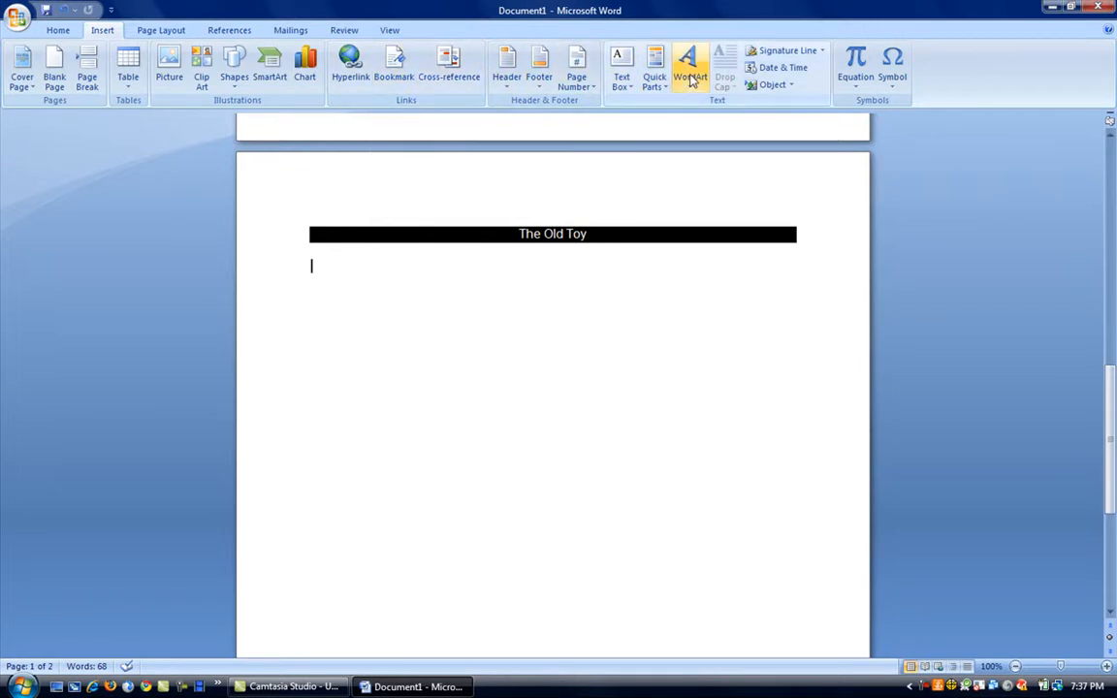
Look over the Page Layout, References, Mailings and Review commands and return to the Home commands
left_click(150, 32)
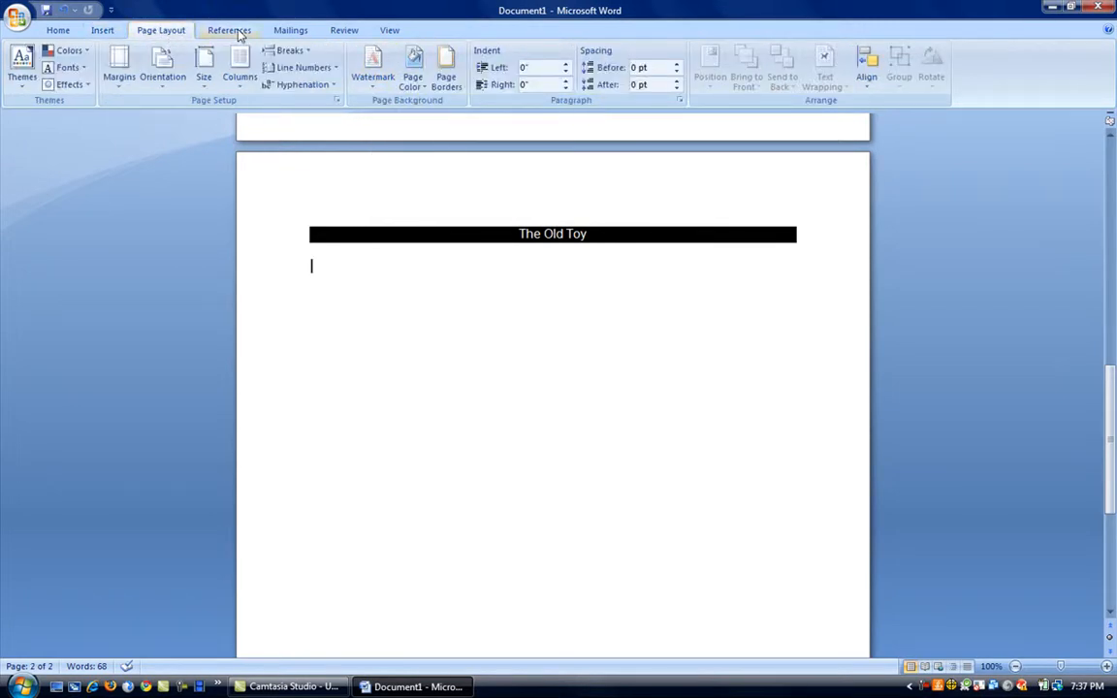
left_click(237, 34)
left_click(172, 34)
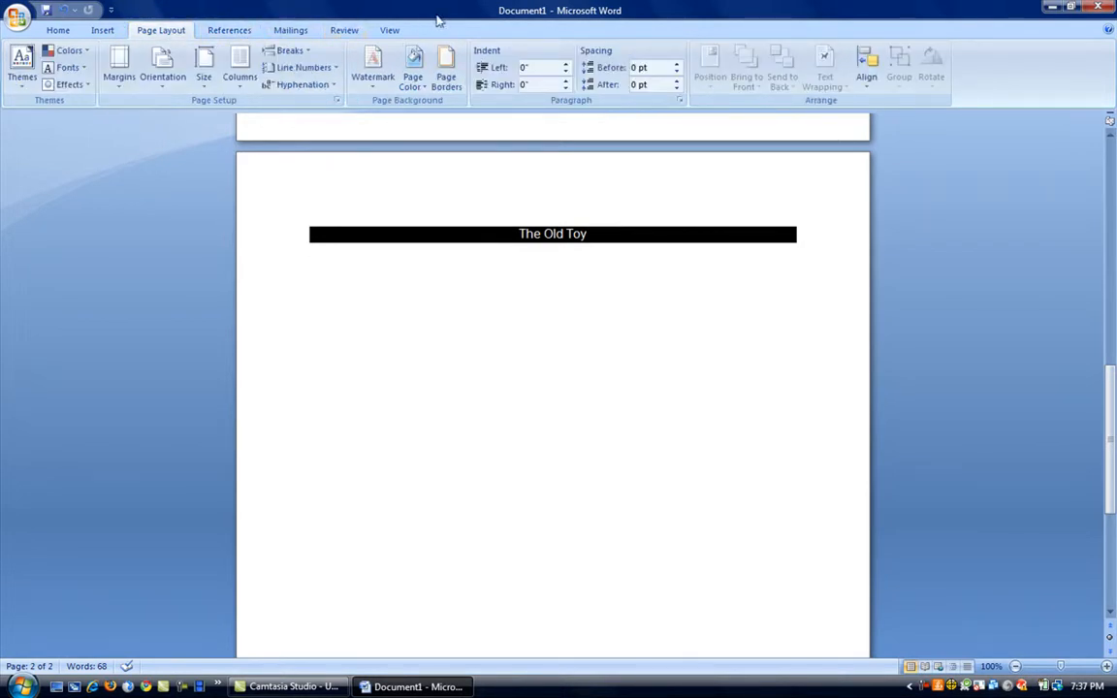
left_click(229, 30)
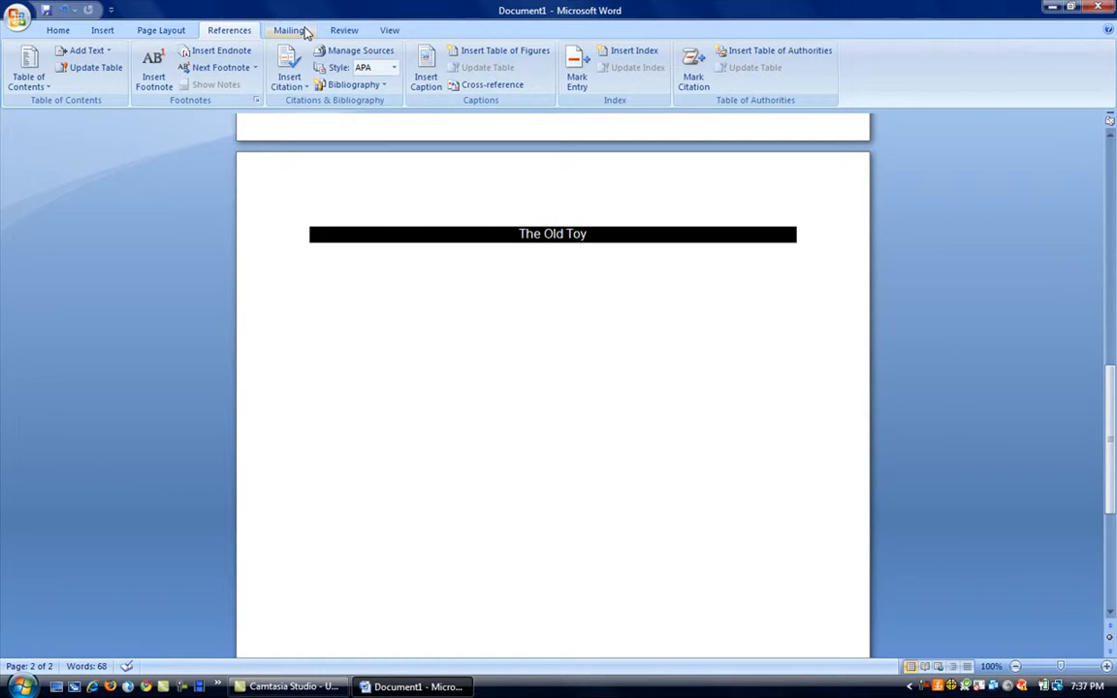
left_click(291, 30)
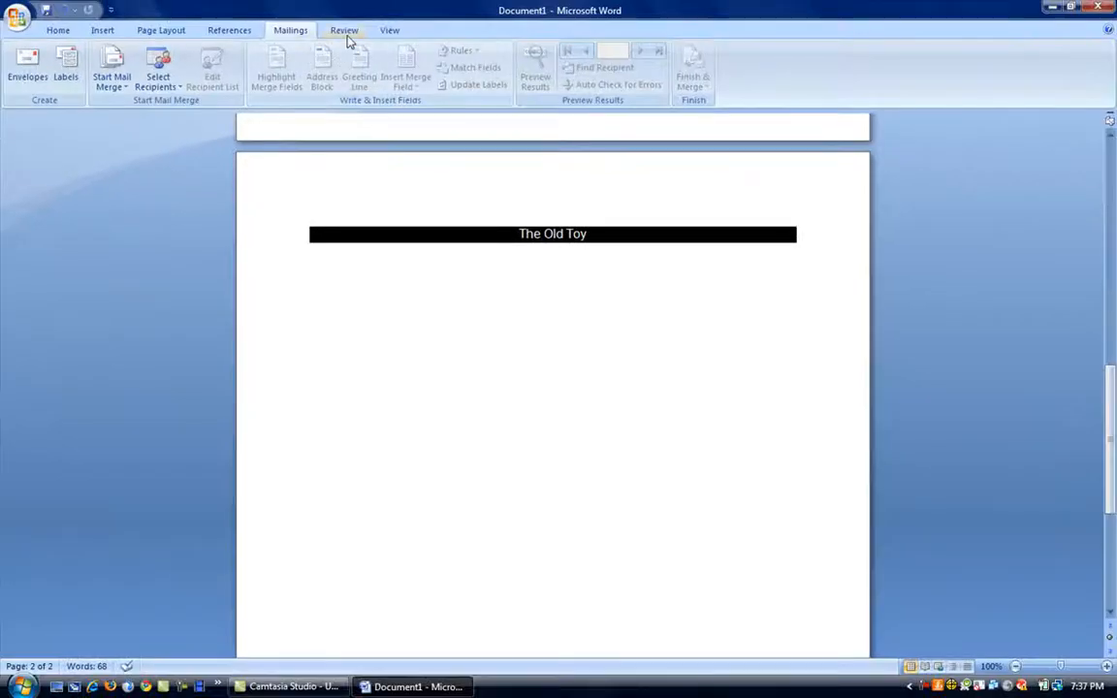
left_click(347, 37)
left_click(49, 34)
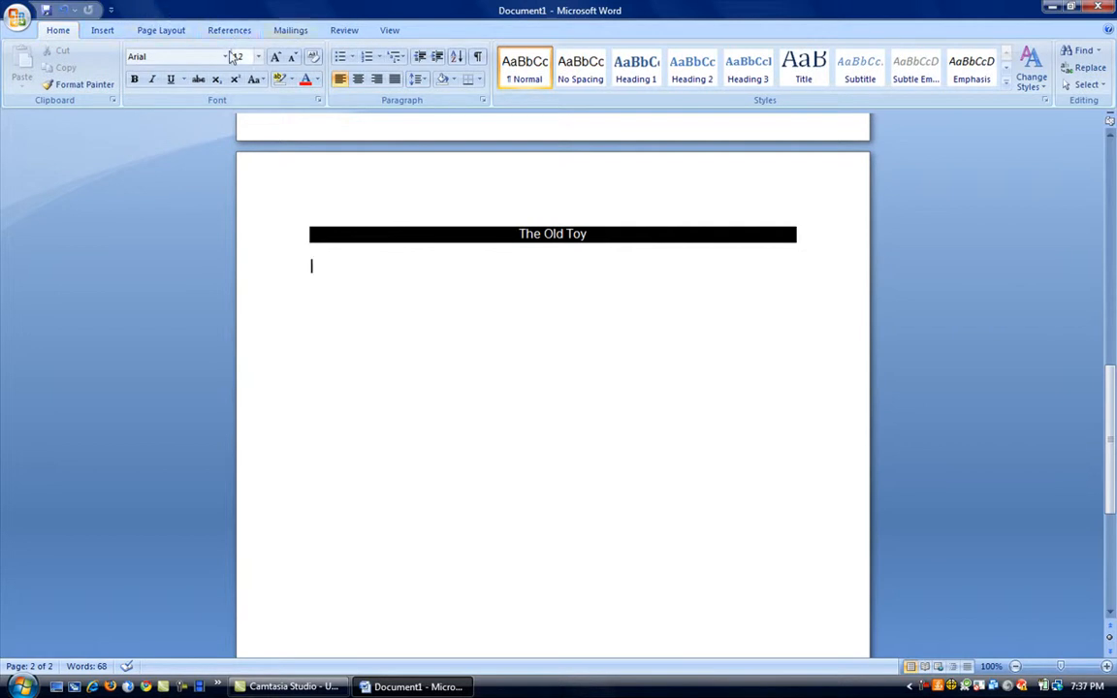
Look over the file commands, including the Save As, Print, Prepare, Send and Publish options, and return to the document
left_click(14, 22)
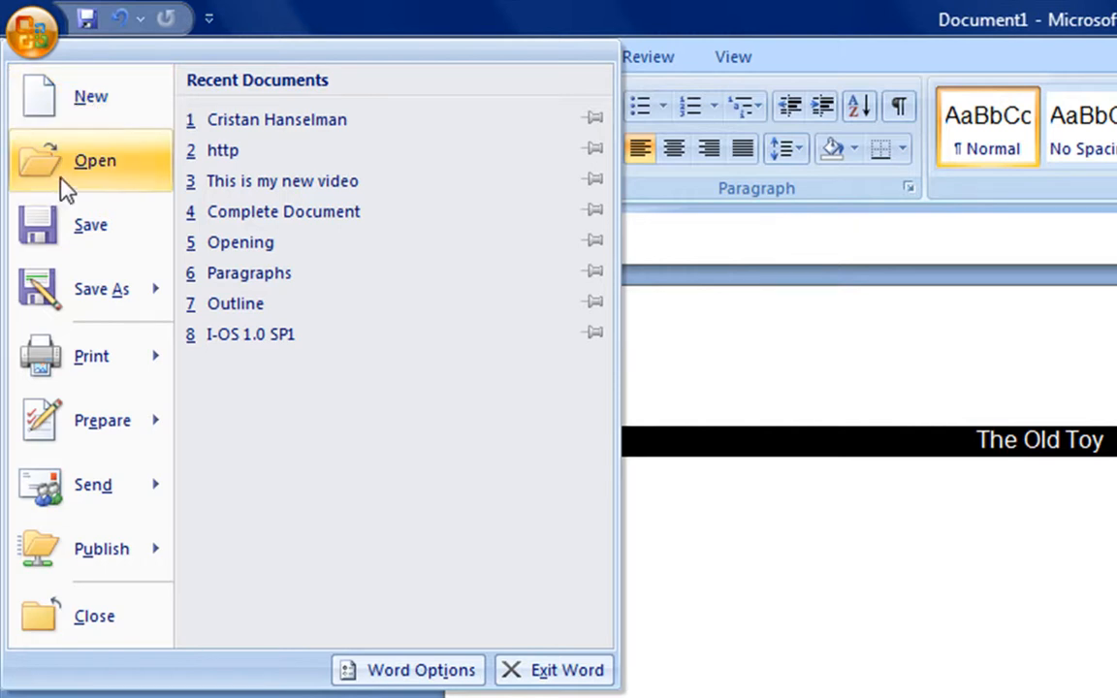
mouse_move(112, 311)
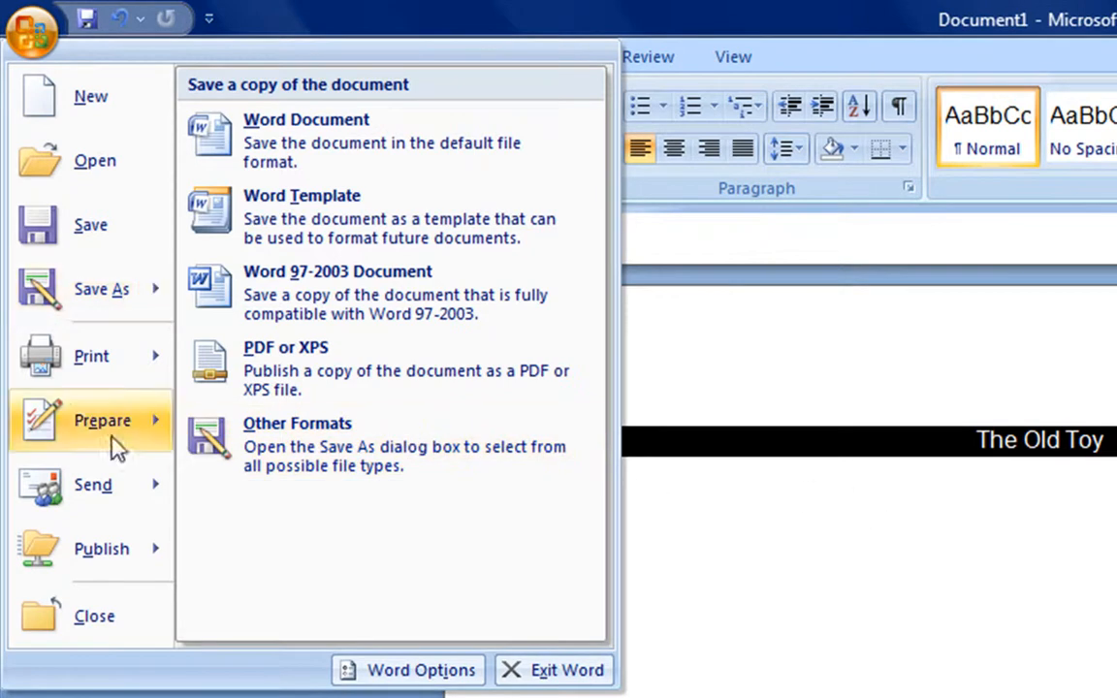
mouse_move(87, 364)
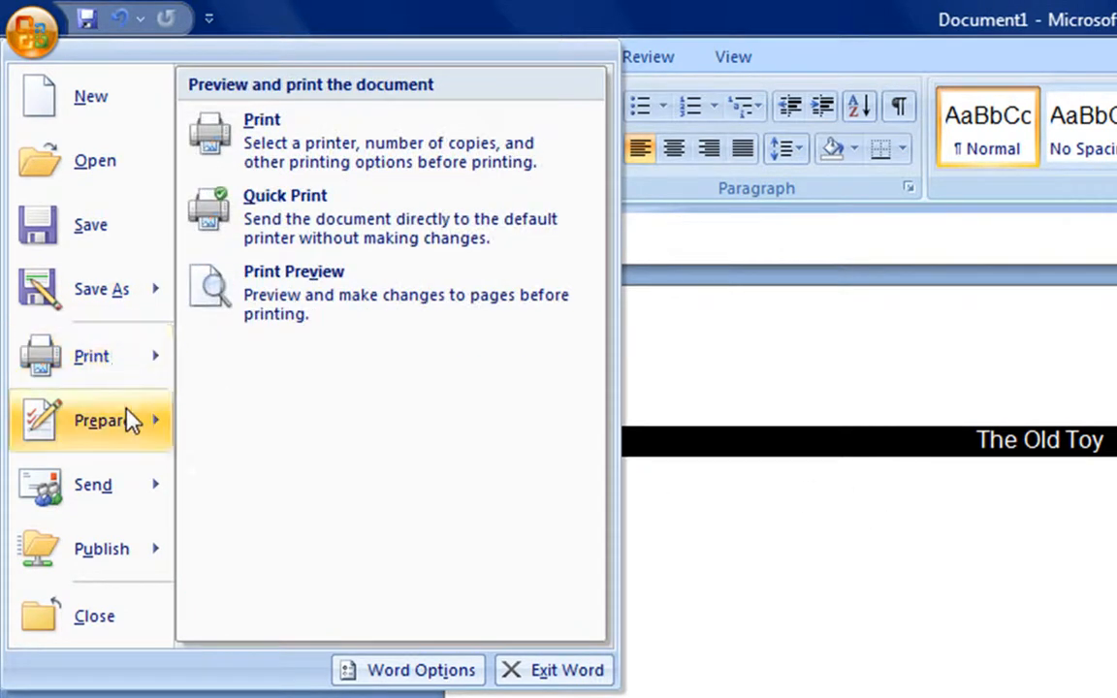
mouse_move(131, 419)
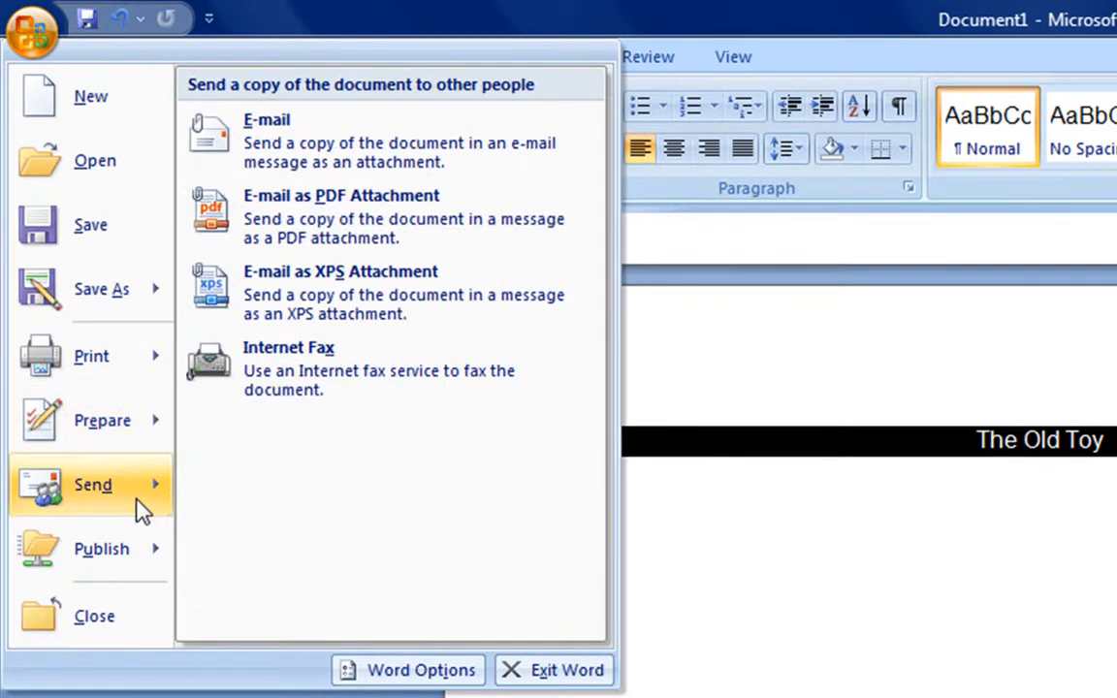
mouse_move(140, 561)
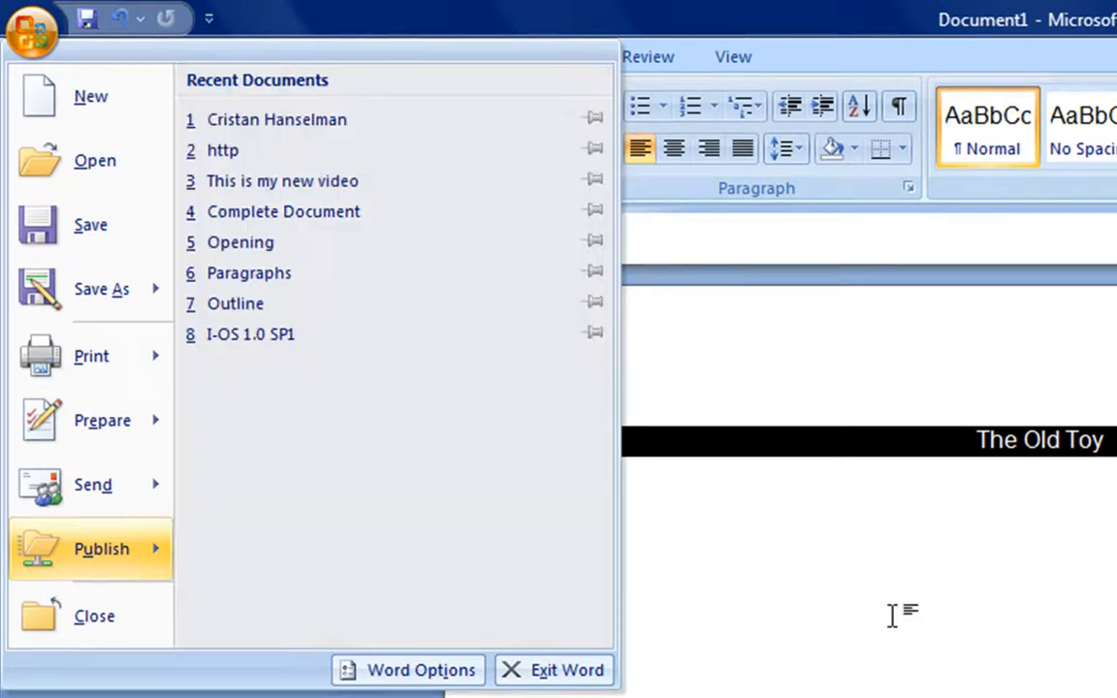
left_click(887, 613)
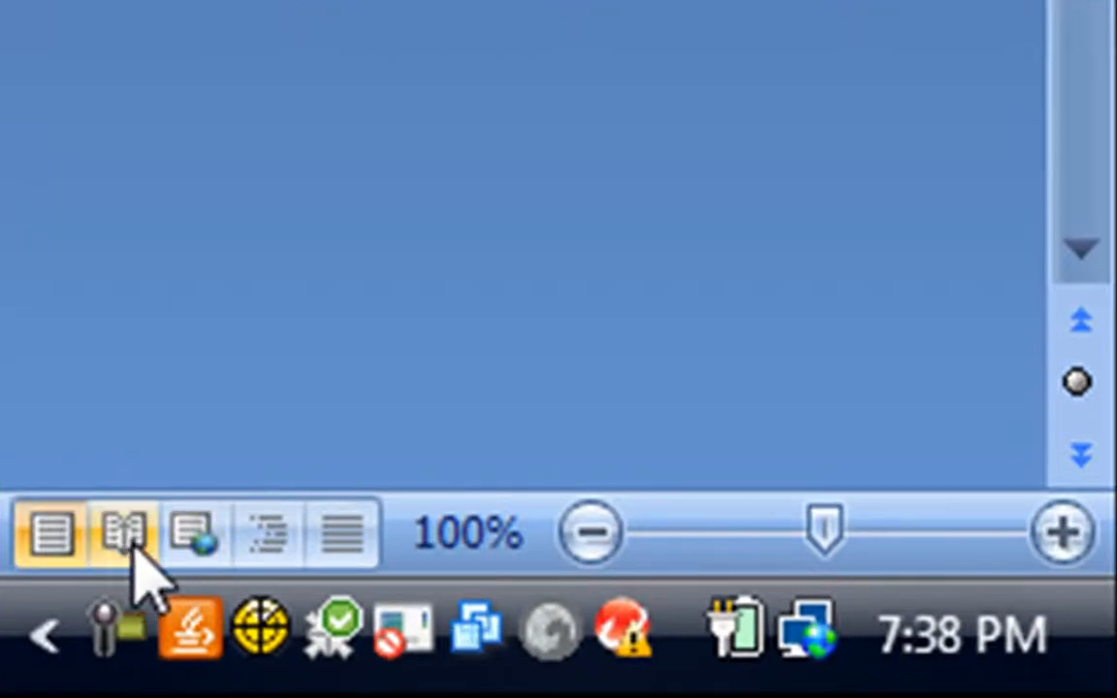
View the document in Full Screen Reading, Web Layout and Outline views and return to Print Layout
left_click(131, 550)
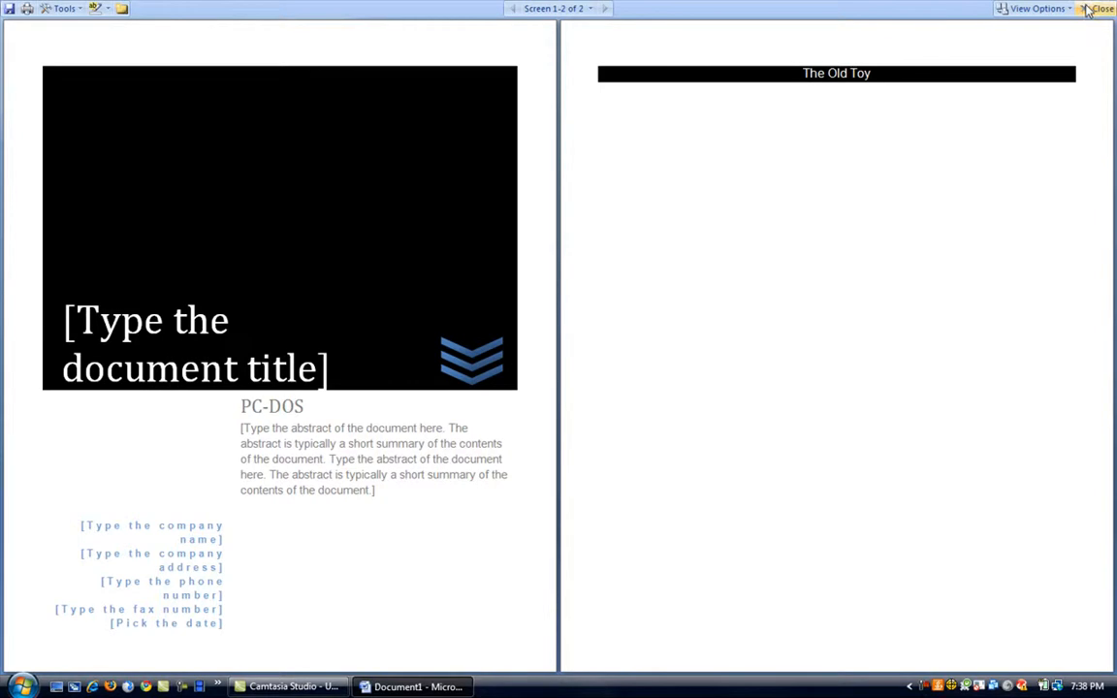
left_click(1091, 10)
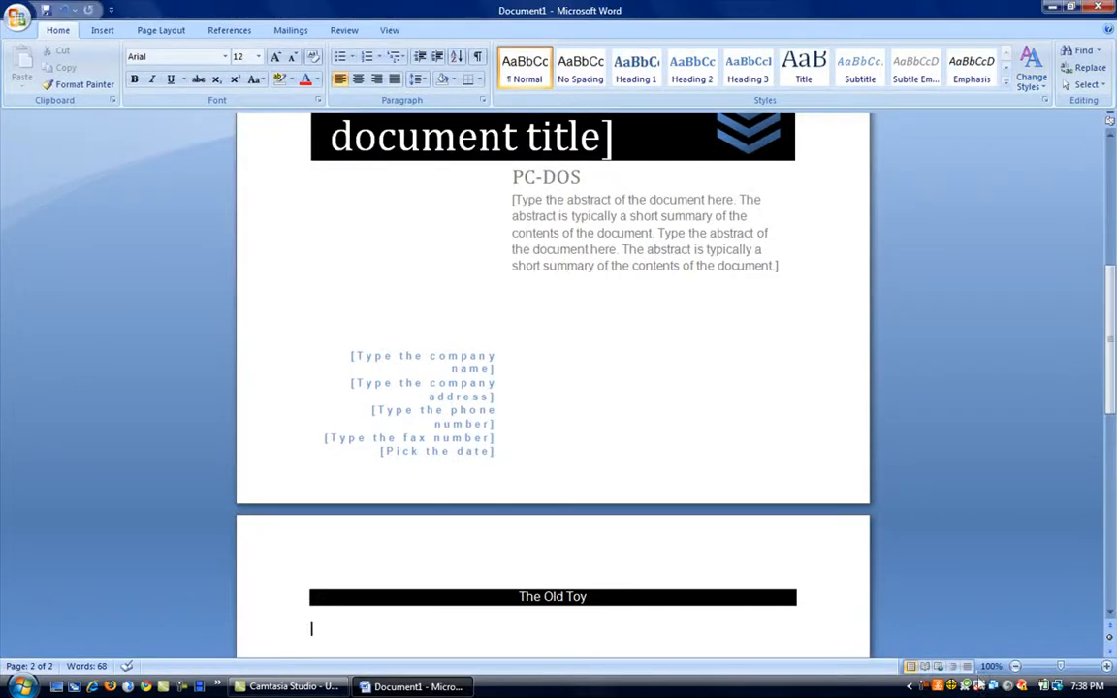
left_click(940, 668)
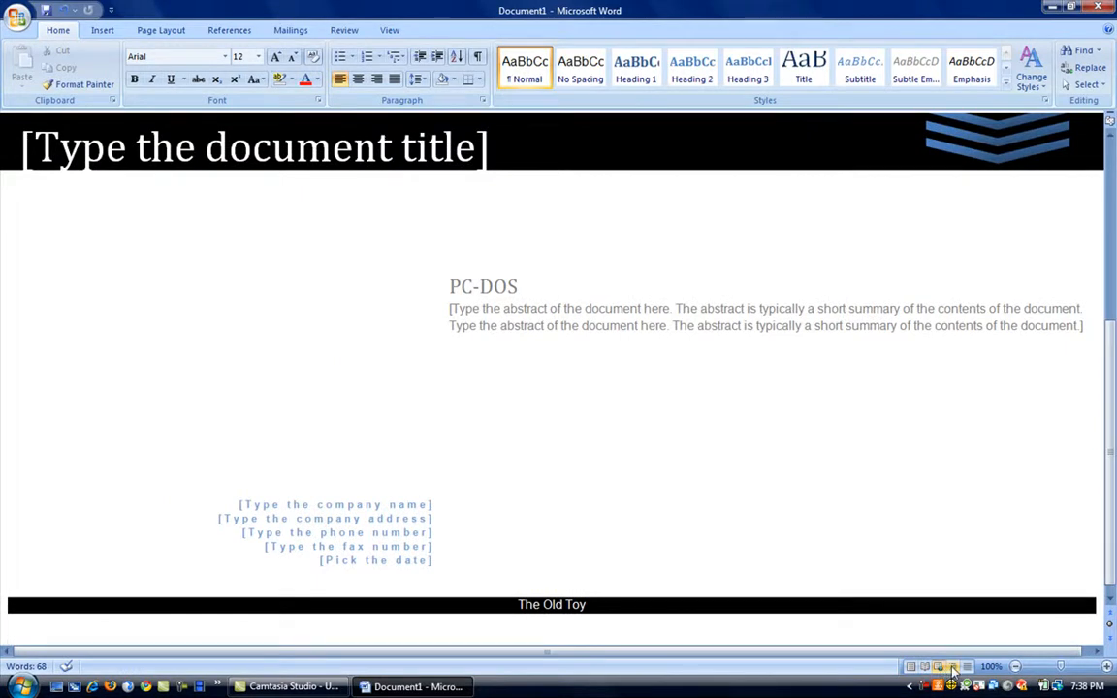
left_click(954, 668)
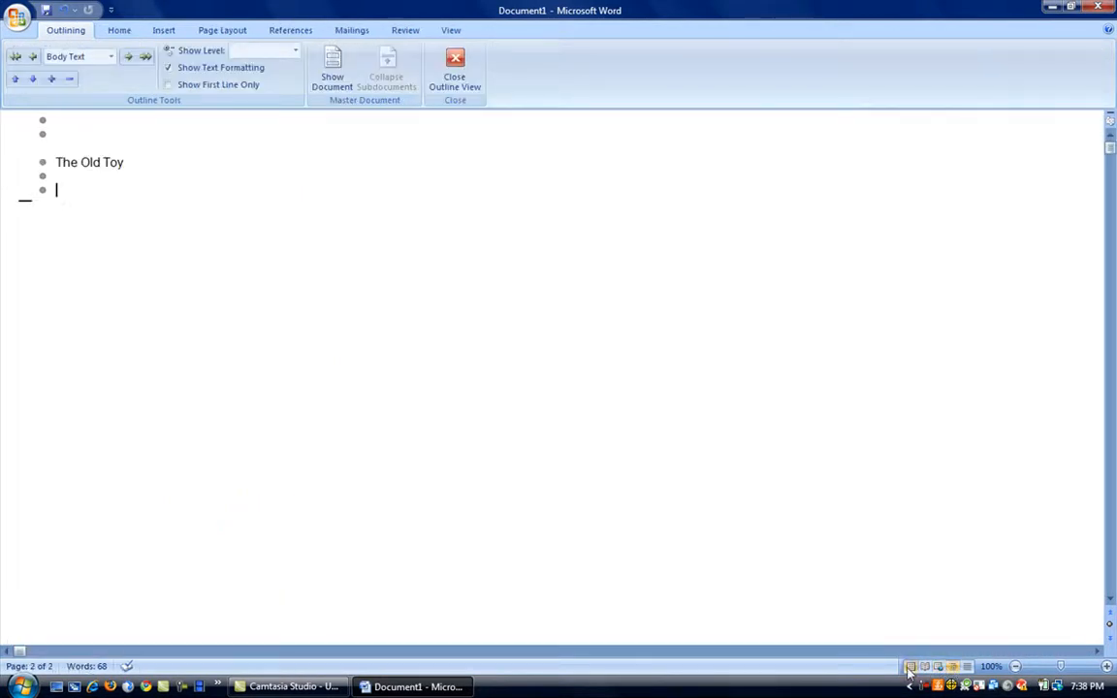
left_click(911, 667)
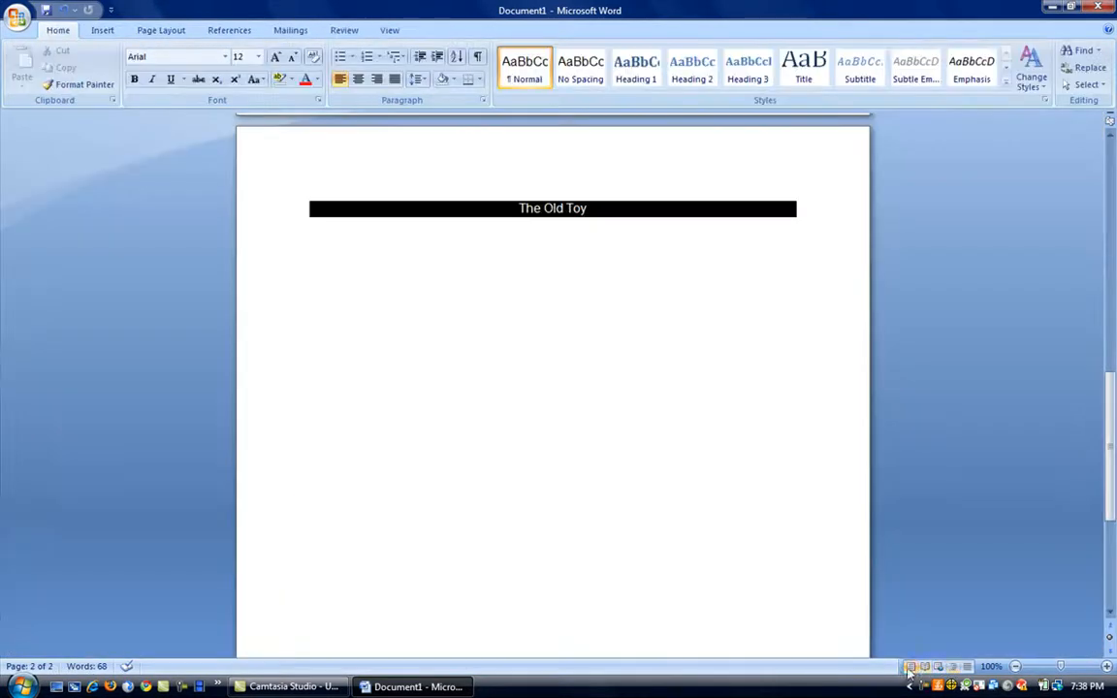
View the Zoom options without changing them, zoom the document out to 68% and return it to 100%
left_click(999, 669)
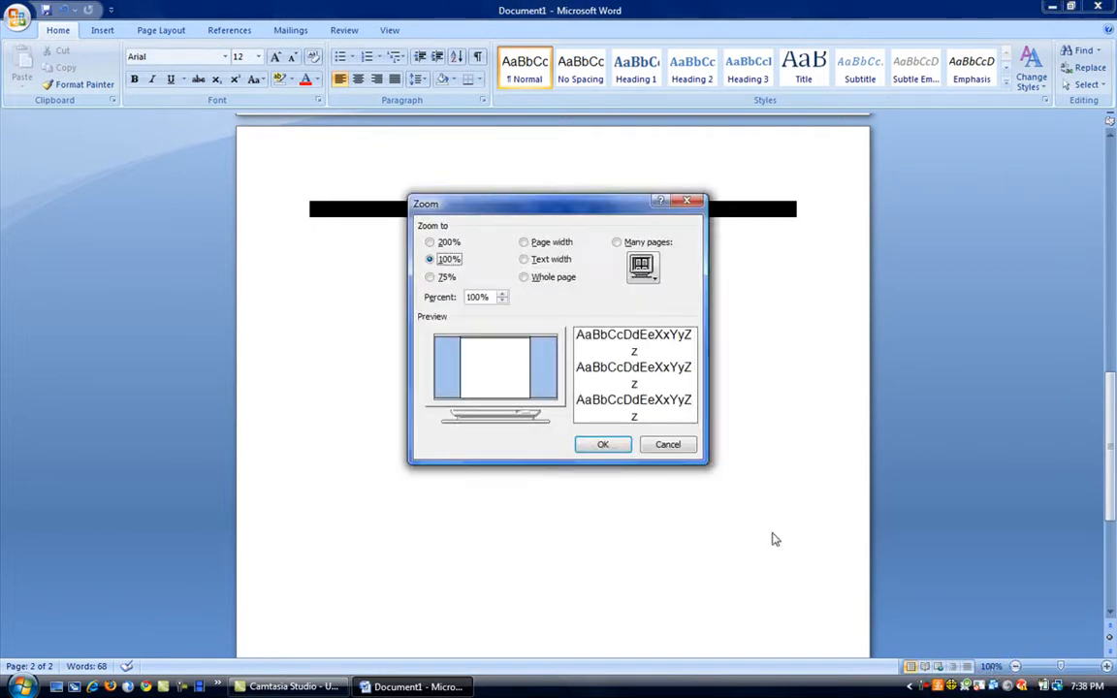
left_click(668, 445)
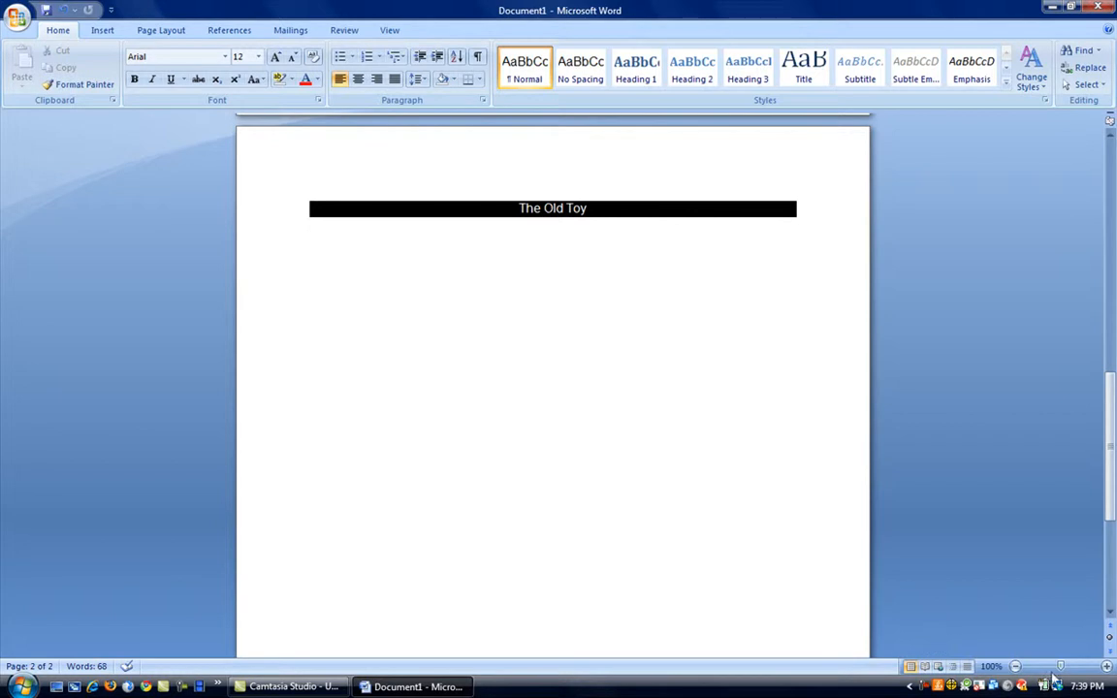
mouse_move(1062, 668)
left_mouse_down()
mouse_move(1075, 670)
mouse_move(1053, 669)
left_mouse_up()
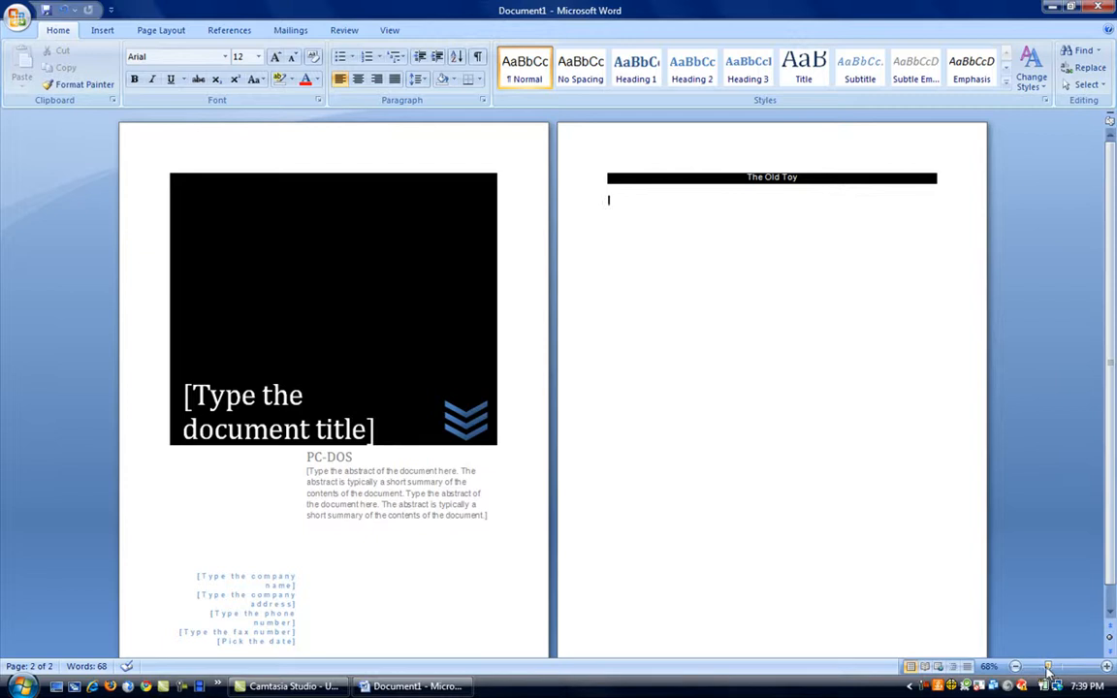
left_click_drag(1047, 669, 1060, 670)
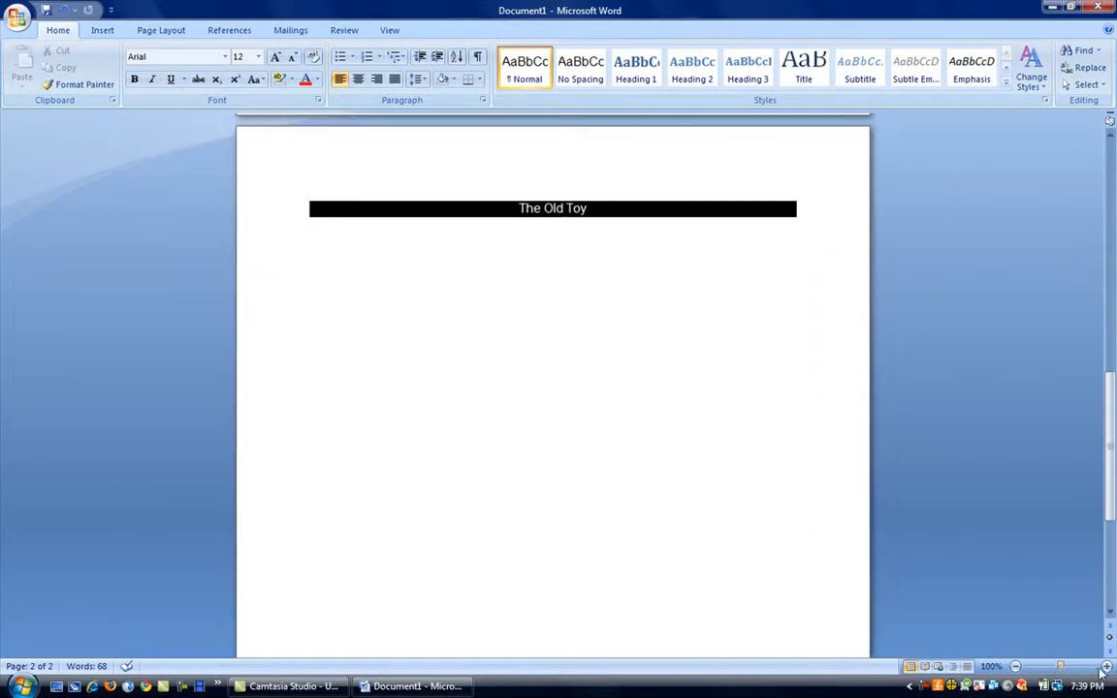
Zoom the document in to 150% in increments and back out to 80%
left_click(1105, 668)
left_click(1105, 668)
left_click(1106, 668)
left_click(1106, 669)
left_click(1106, 668)
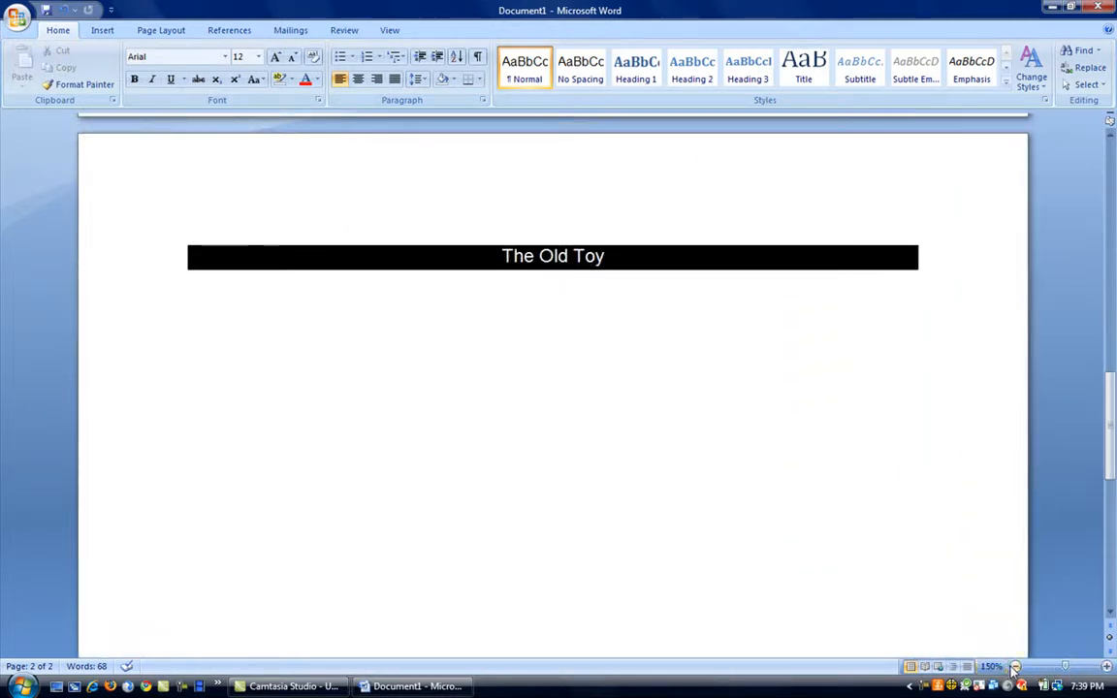
left_click(1016, 669)
left_click(1016, 669)
left_click(1016, 669)
left_click(1016, 669)
left_click(1016, 669)
left_click(1016, 668)
left_click(1016, 668)
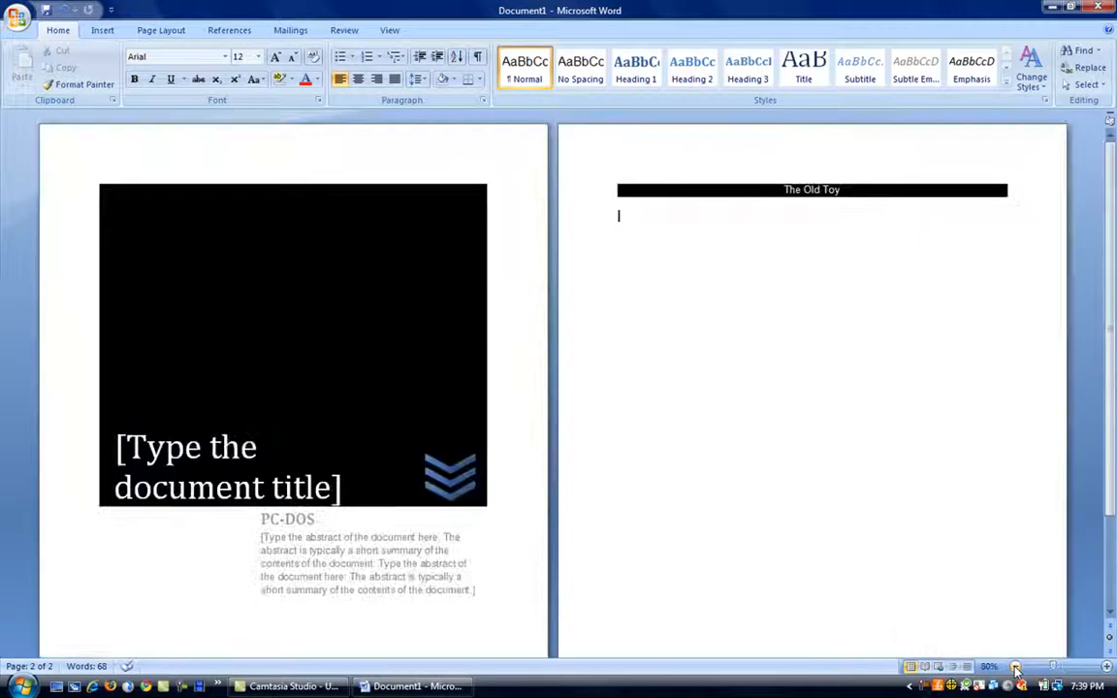
Set the document zoom to 90% and go to the top of the cover page
left_click(1107, 669)
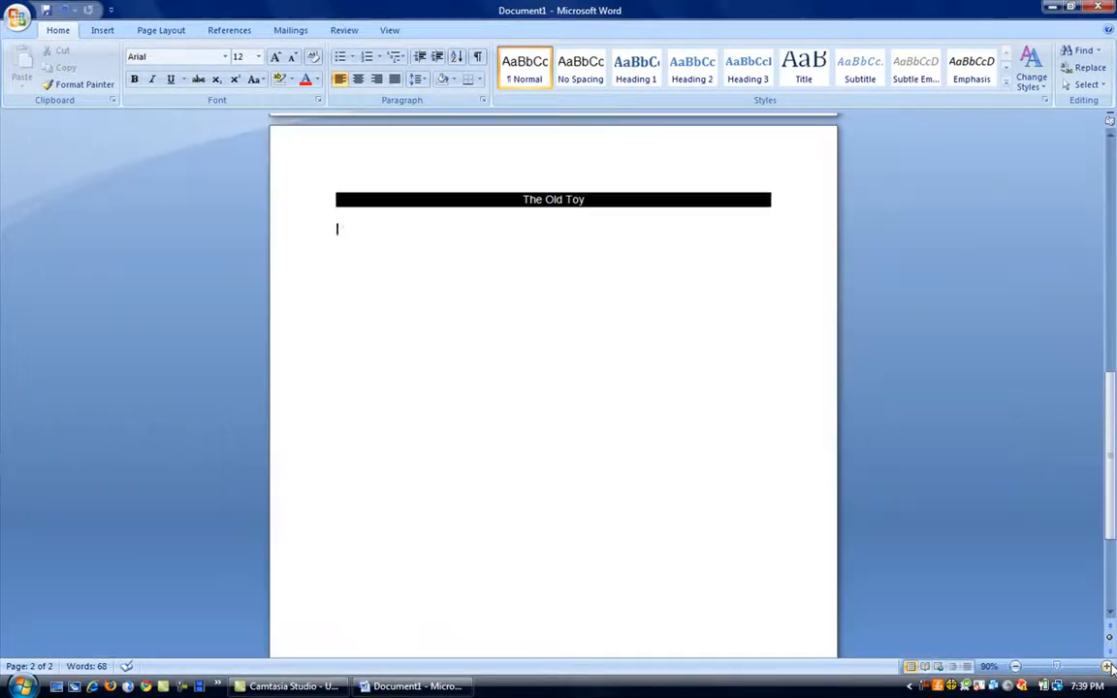
left_click(1112, 613)
left_click(1111, 612)
left_click_drag(1113, 485, 1097, 189)
left_click_drag(1099, 146, 1099, 147)
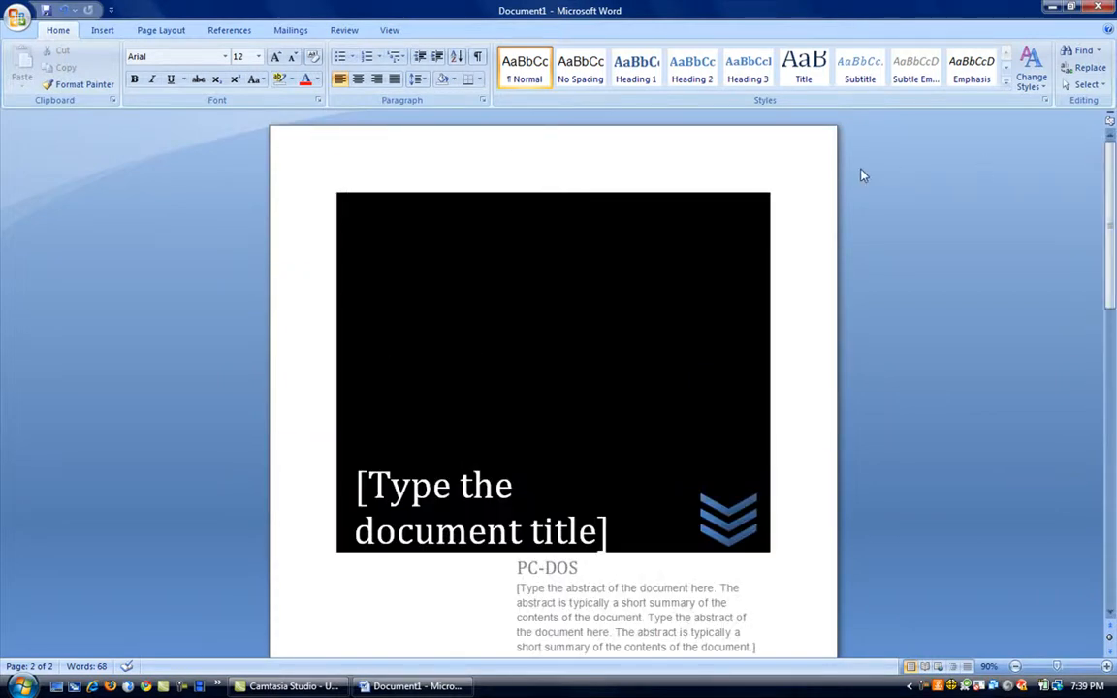